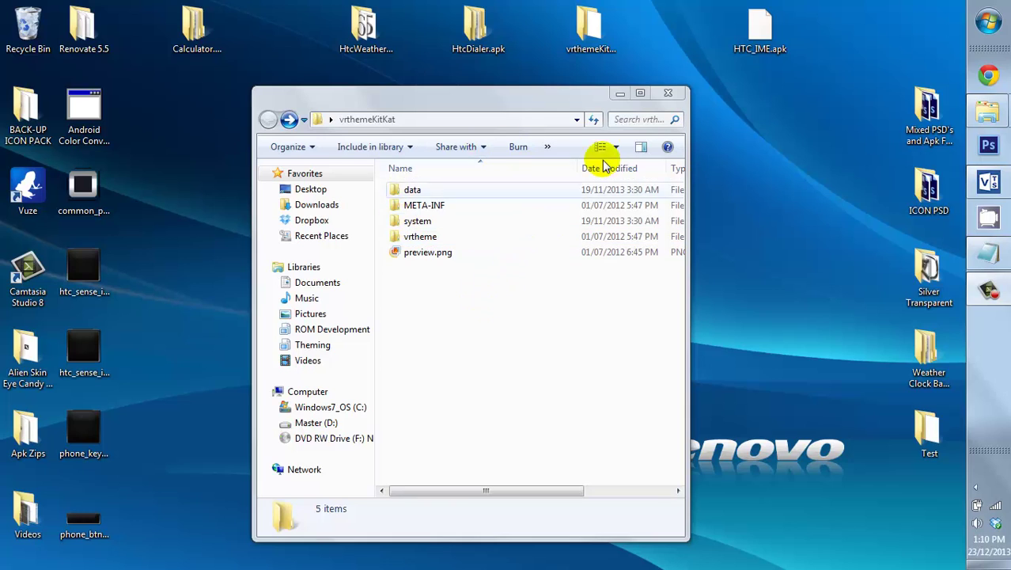
Examine the top-level folders of the vrthemeKitKat template and the subfolders inside its system folder
left_click(642, 95)
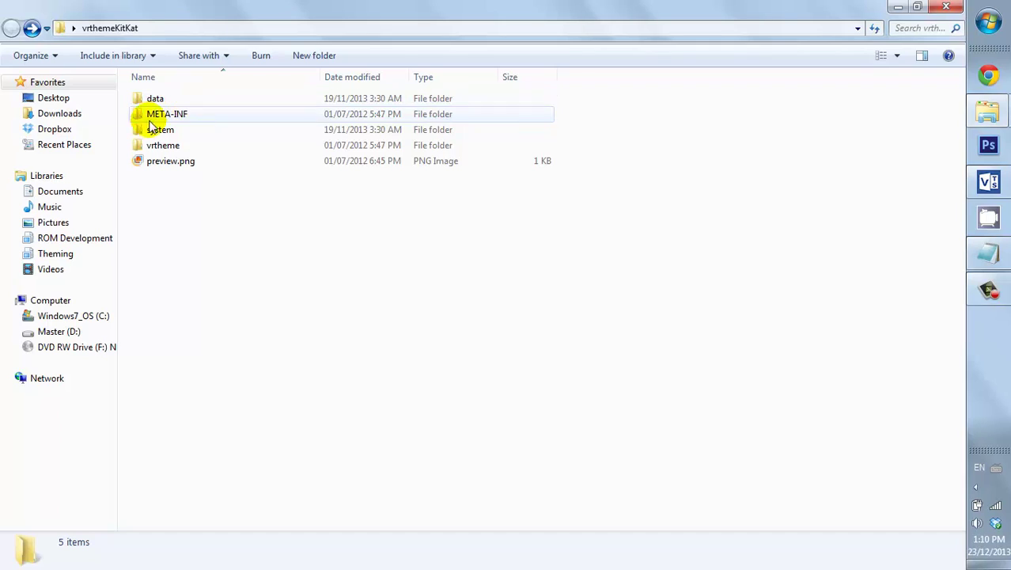
mouse_move(160, 135)
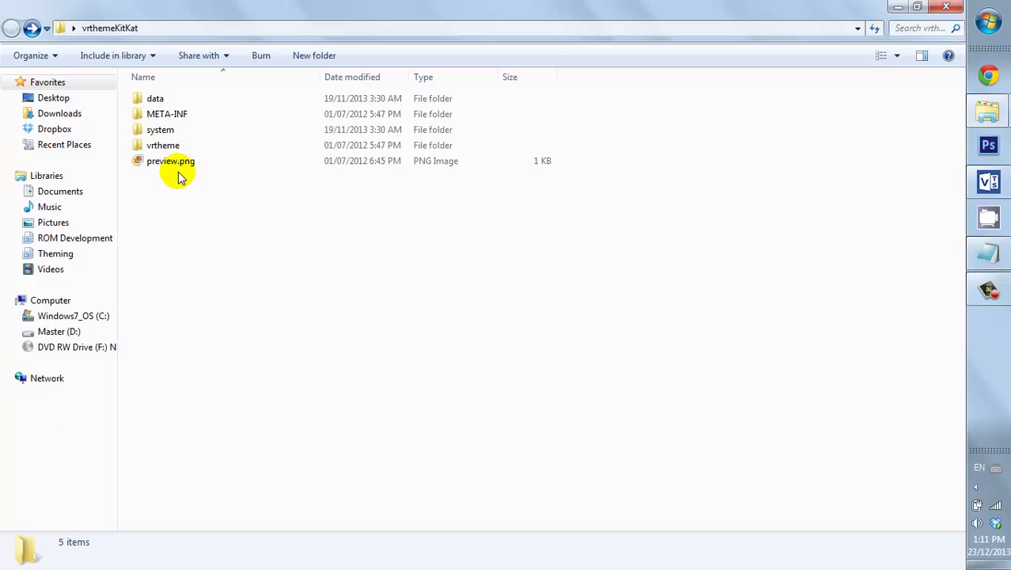
left_click(154, 99)
left_click(159, 133)
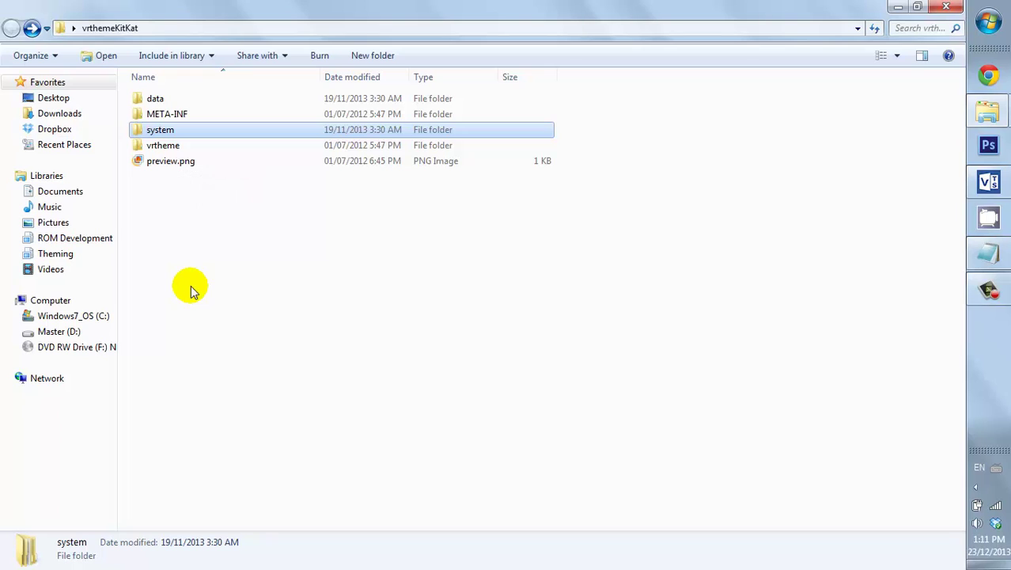
double_click(161, 132)
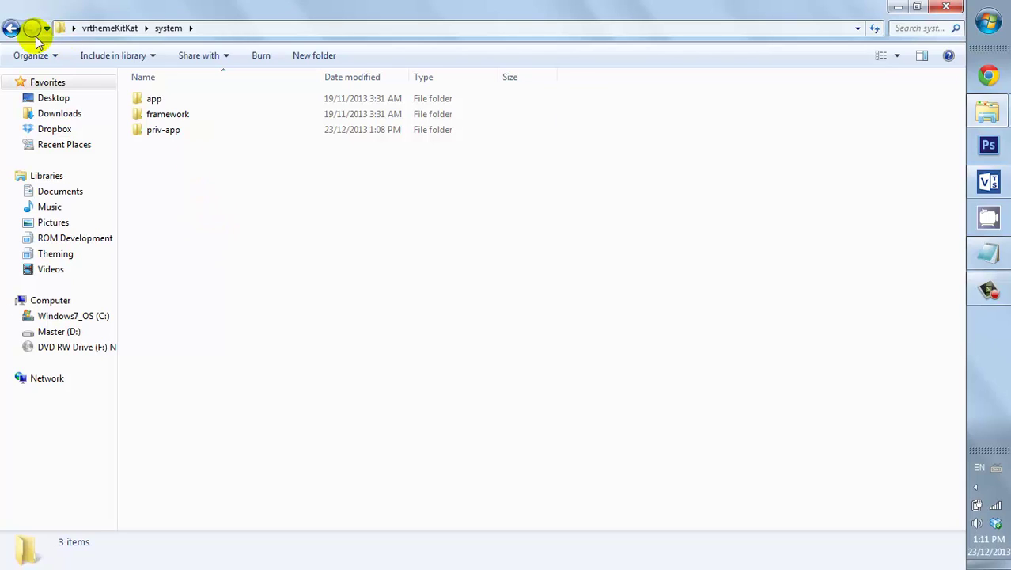
left_click(10, 28)
left_click(219, 317)
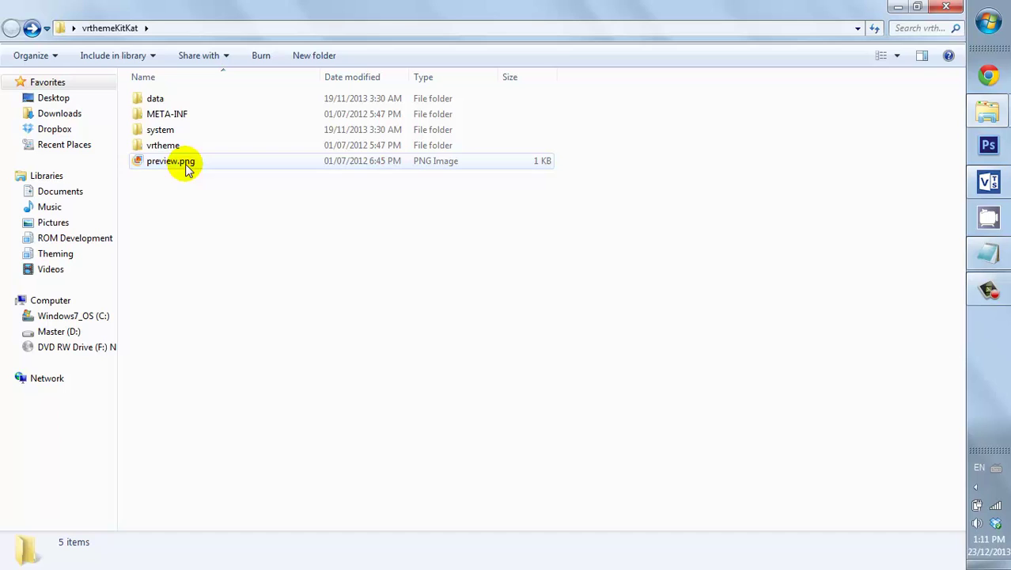
Open the system folder inside the template's vrtheme folder to examine its subfolders
double_click(158, 150)
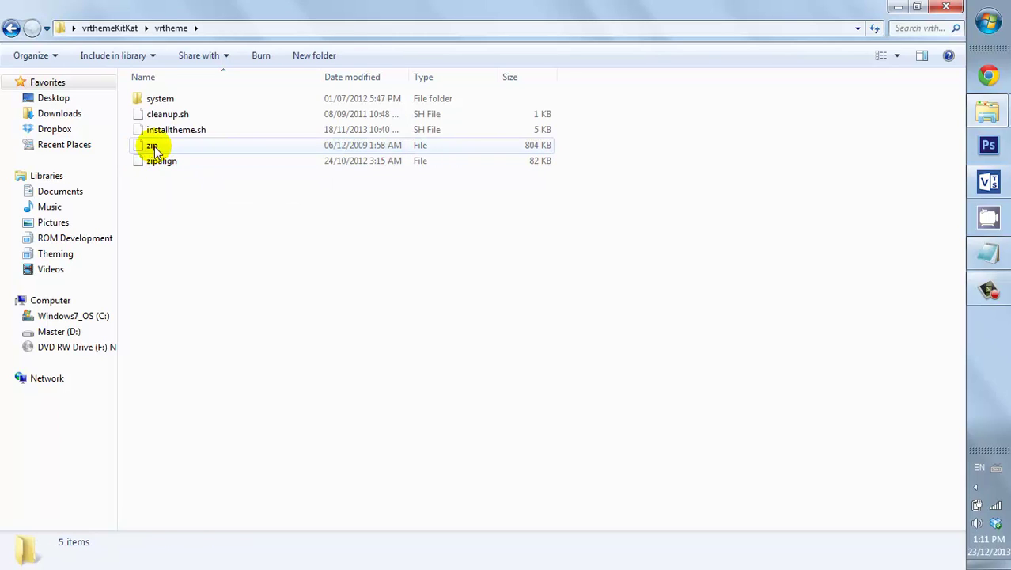
left_click(154, 101)
double_click(155, 104)
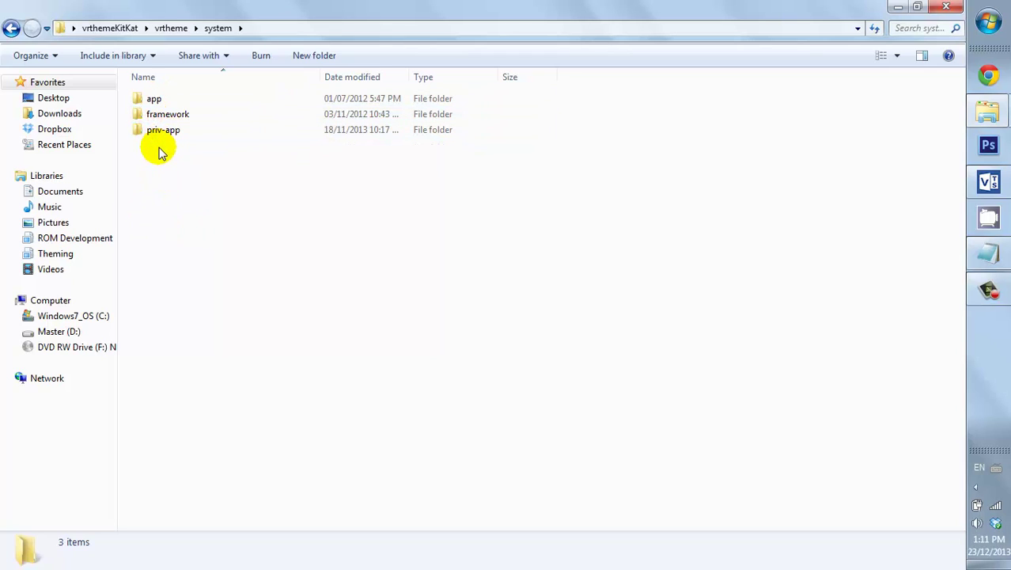
Read the Notepad checklist of what a theme must include, and clear the note and the template's folder window off the desktop
left_click(983, 254)
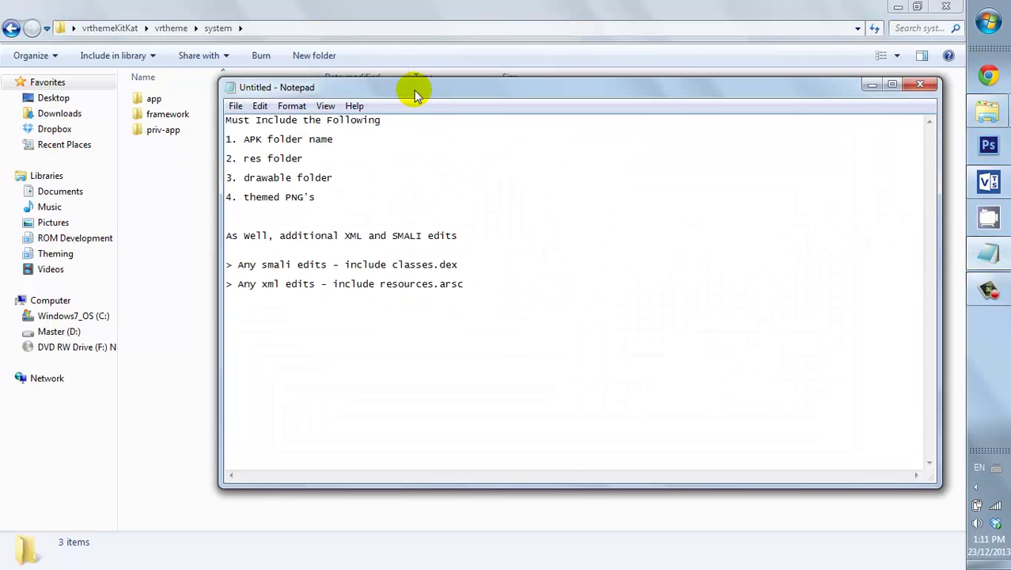
left_click_drag(413, 89, 393, 82)
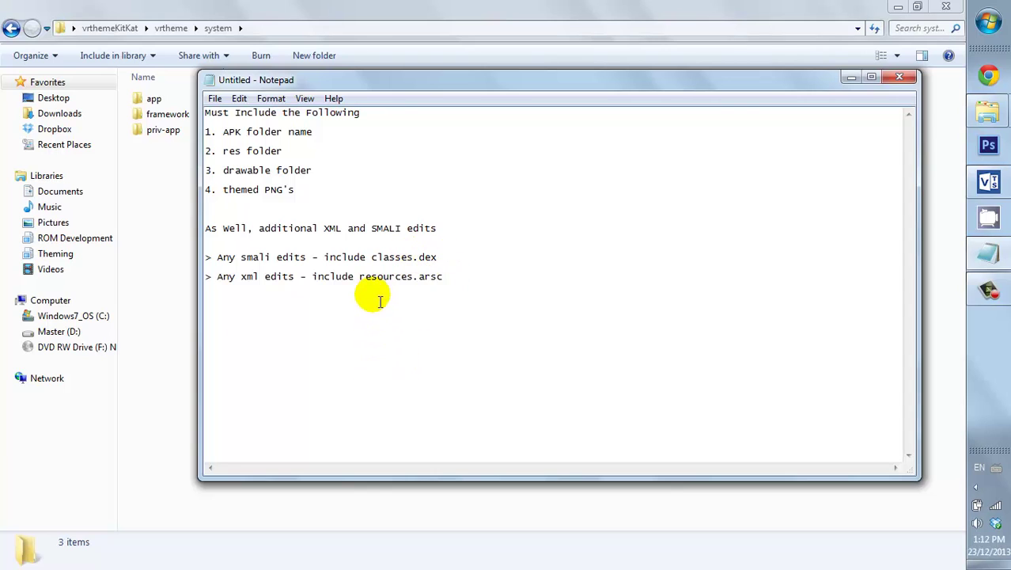
left_click(850, 78)
left_click(917, 7)
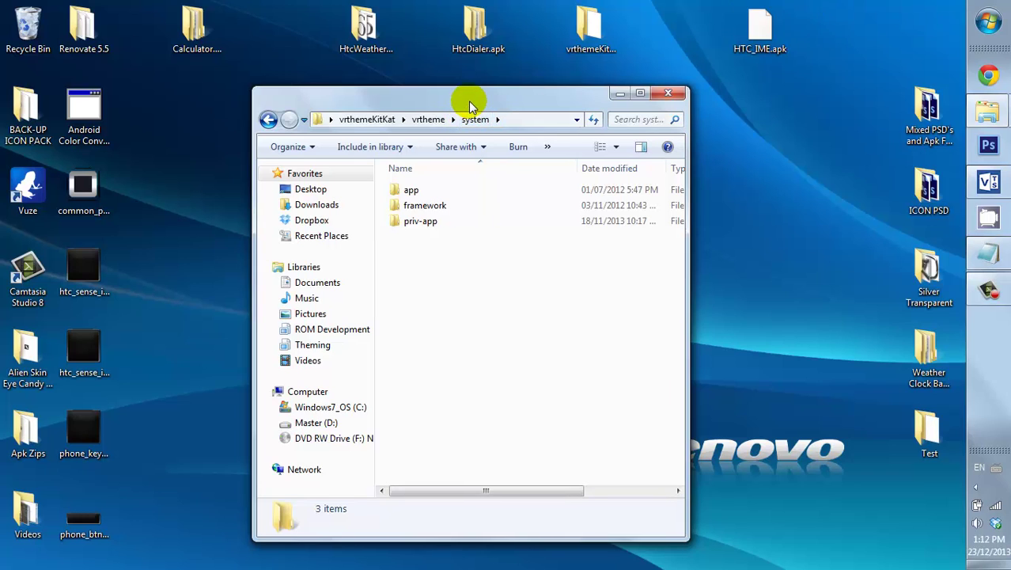
left_click_drag(466, 97, 329, 107)
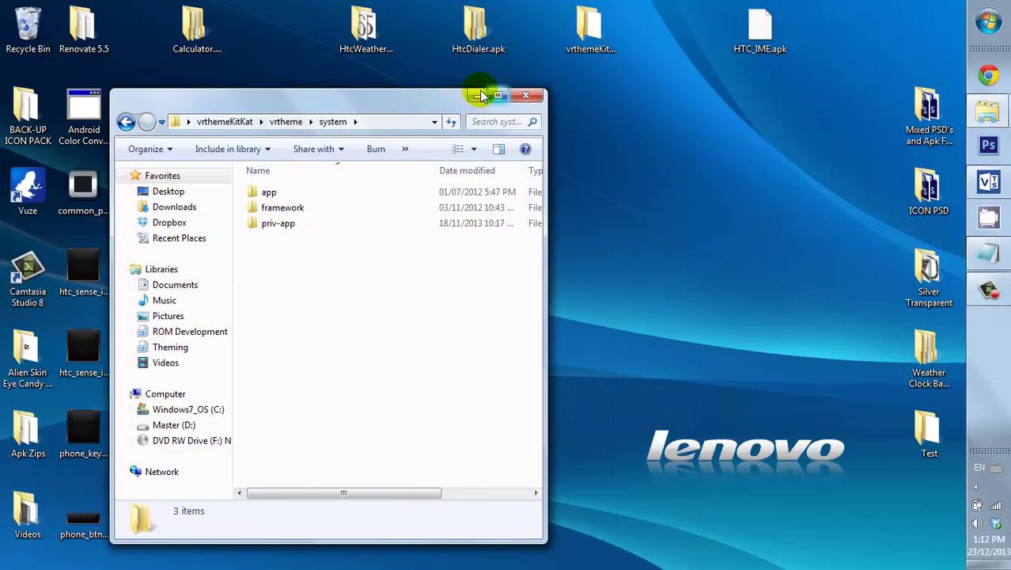
left_click(527, 97)
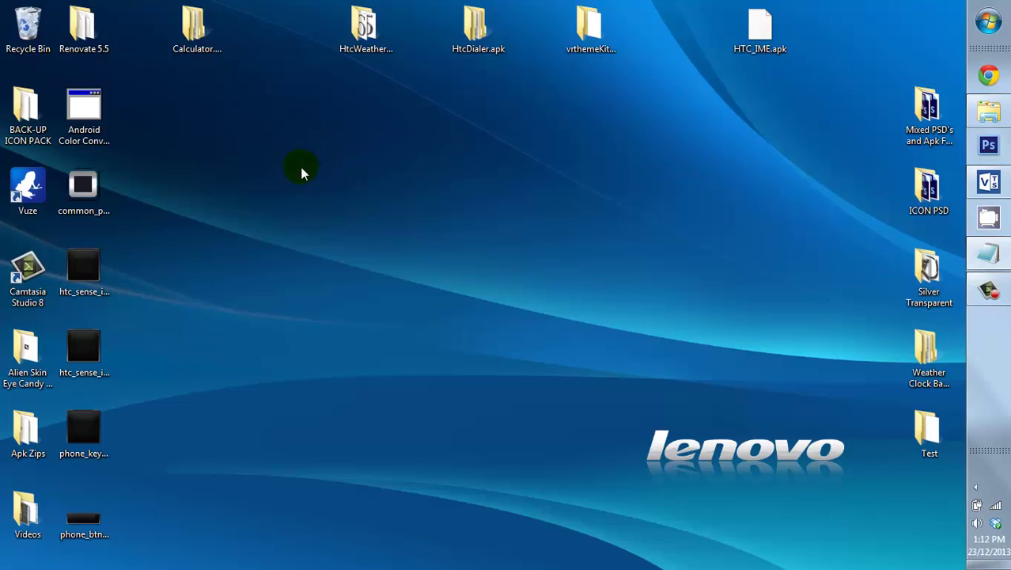
Compress HTC_IME.apk on the desktop into a RAR archive named HTC_IME.rar
left_click(757, 51)
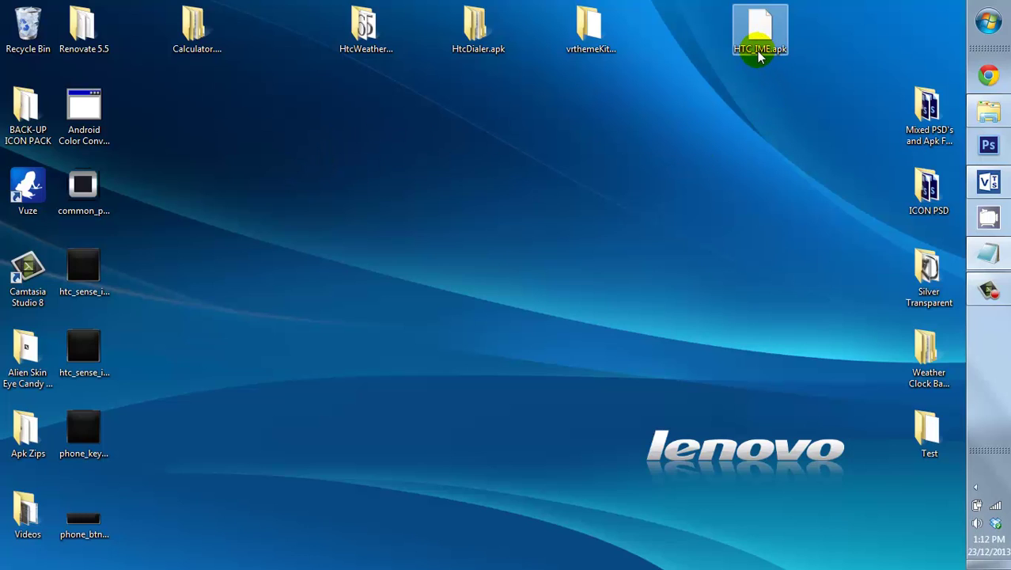
right_click(755, 37)
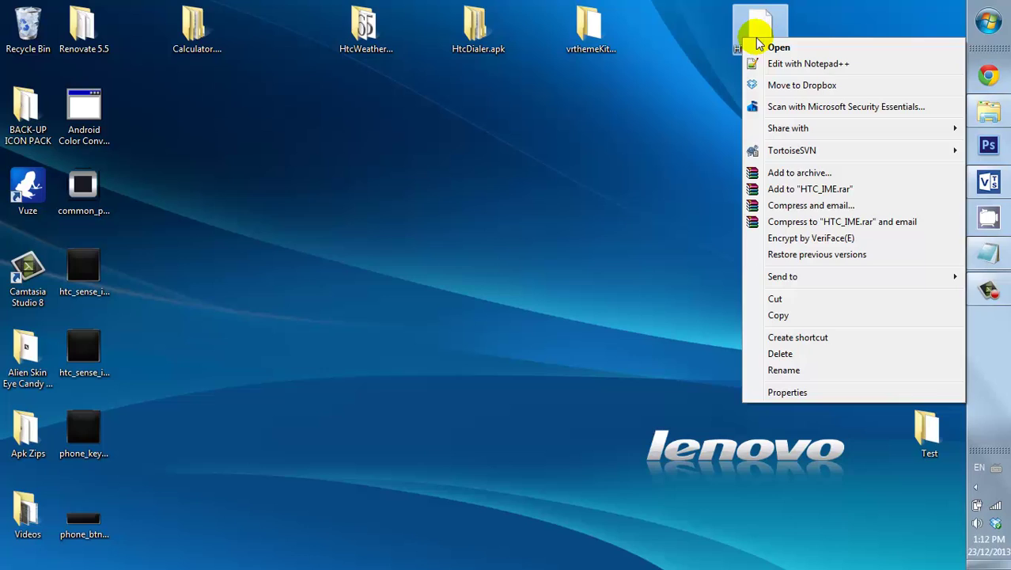
left_click(791, 176)
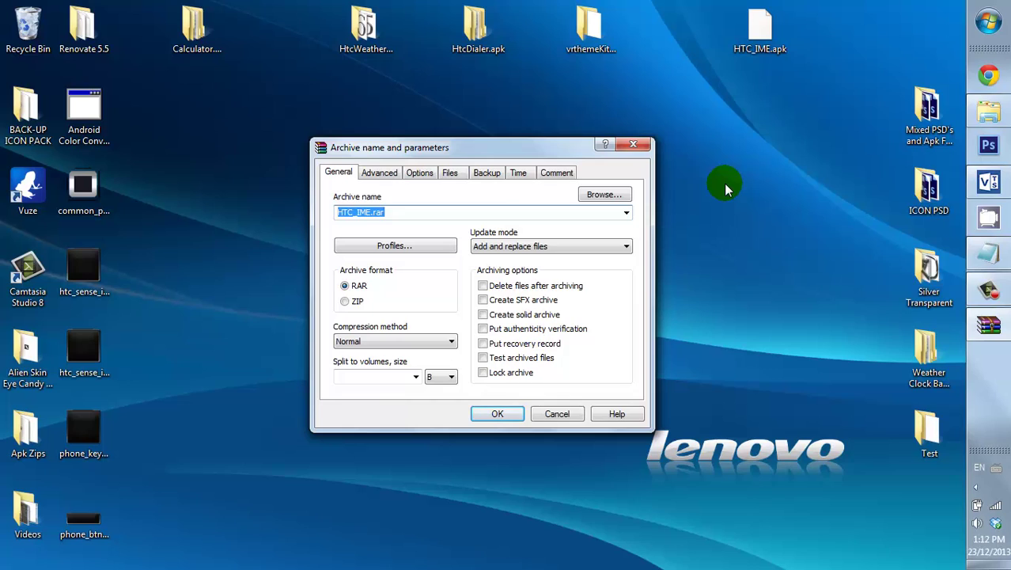
left_click(494, 414)
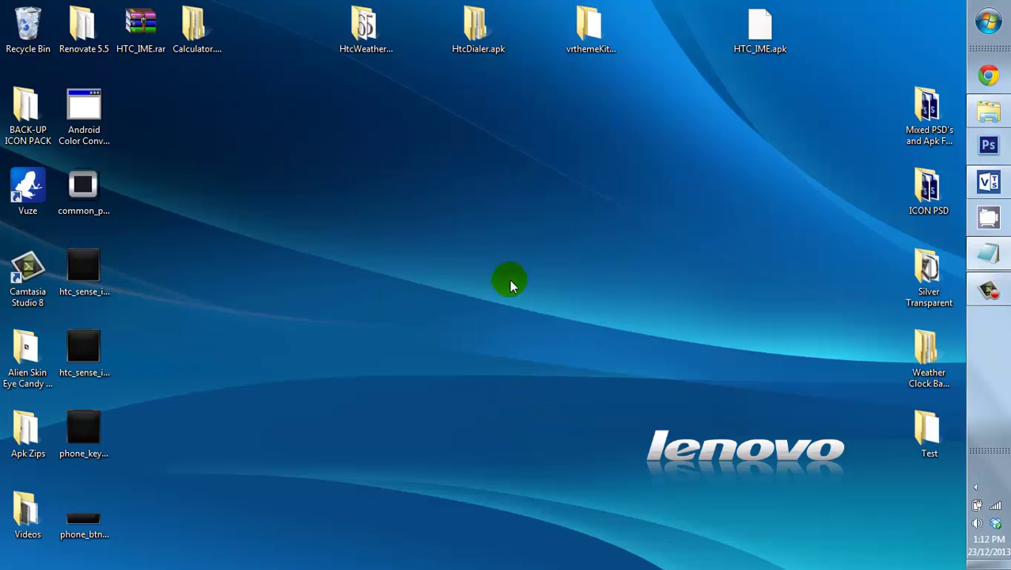
Place HTC_IME.rar below HTC_IME.apk on the desktop and open the APK inside the archive to show its contents
left_click(162, 18)
left_click_drag(143, 24, 772, 113)
double_click(771, 113)
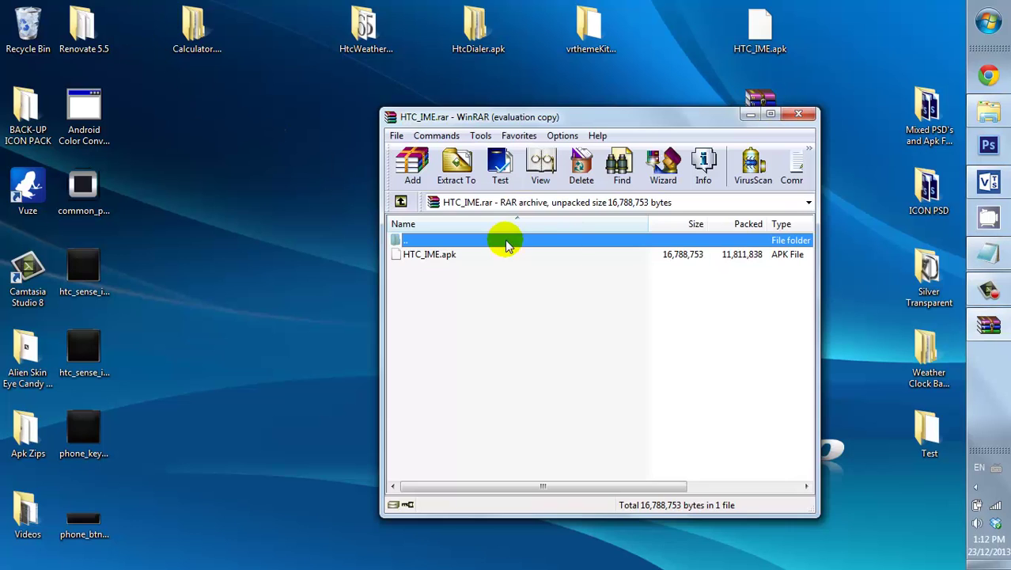
left_click_drag(598, 125, 708, 43)
double_click(541, 172)
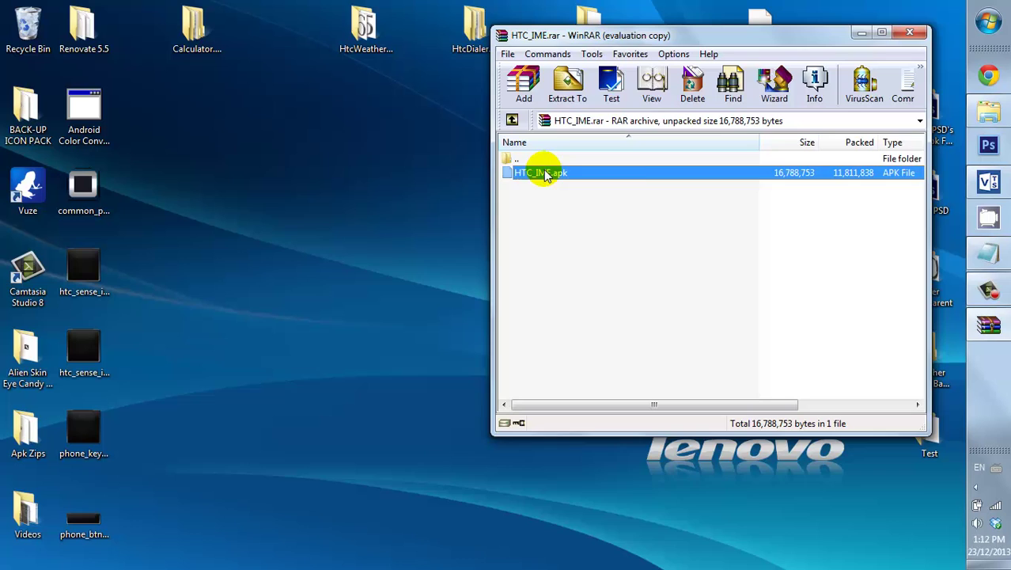
left_click_drag(598, 125, 721, 48)
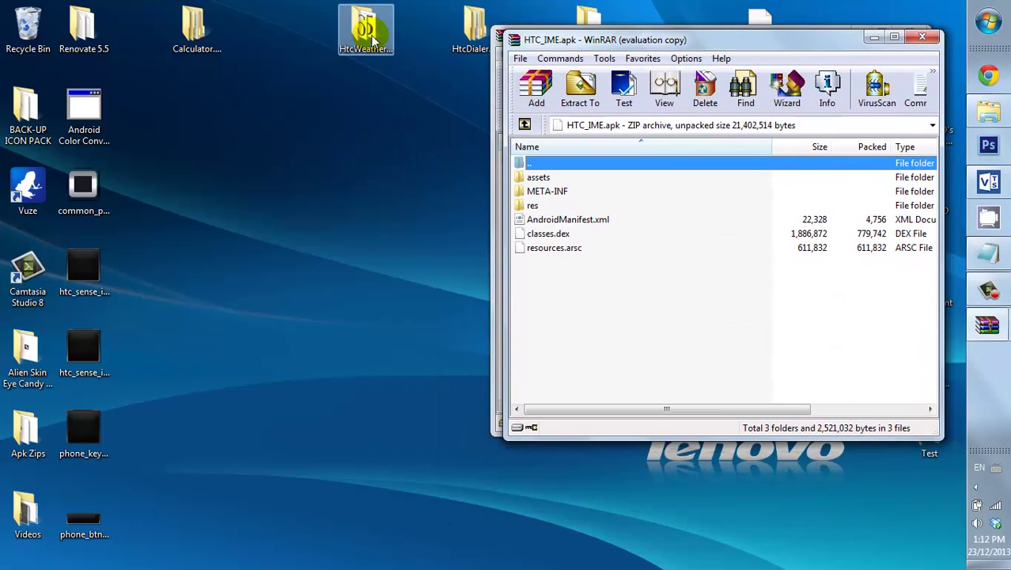
Create a folder named HTC_IME.apk in the template's vrtheme/system/priv-app folder
double_click(578, 15)
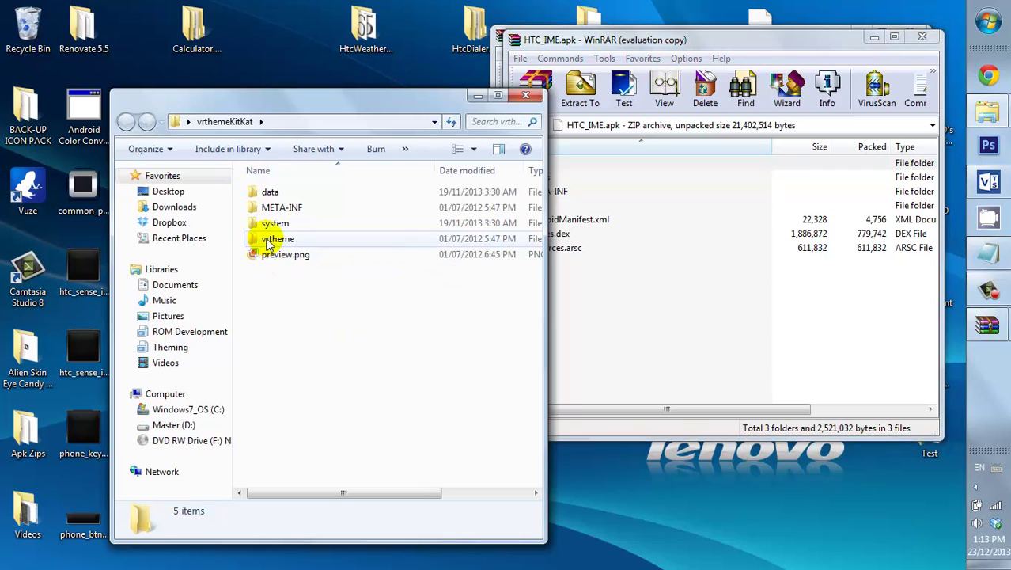
mouse_move(268, 246)
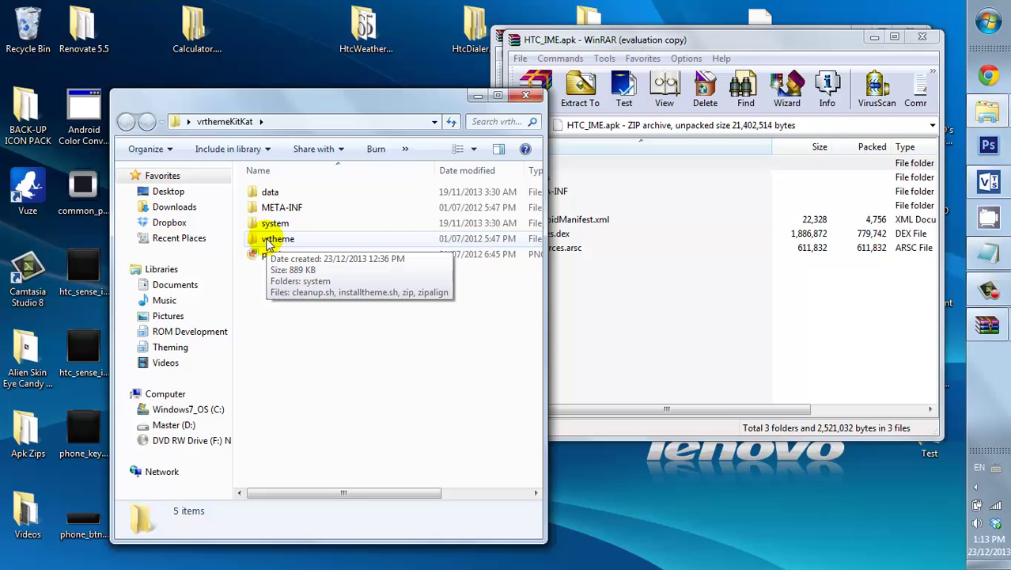
double_click(267, 242)
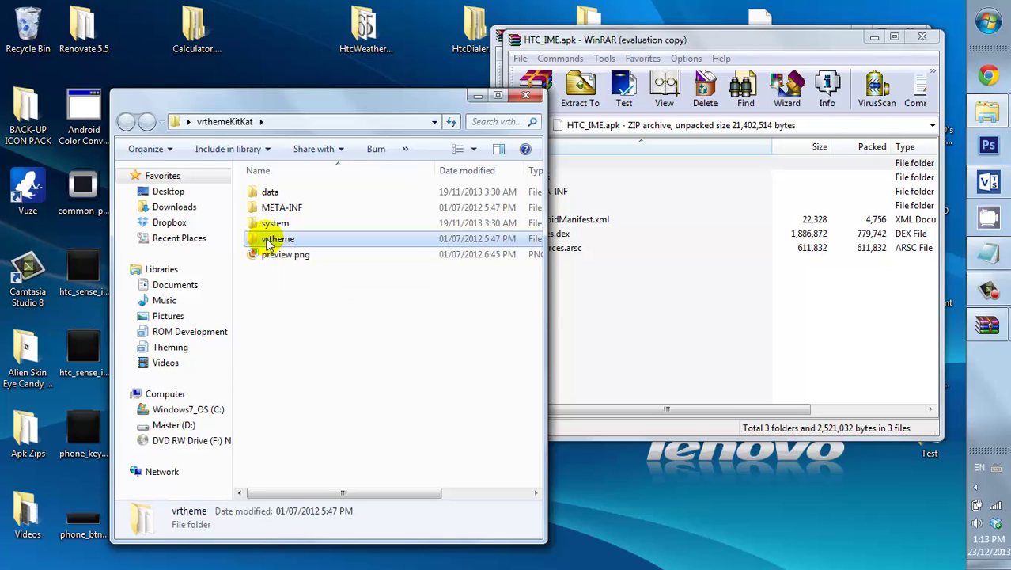
double_click(277, 193)
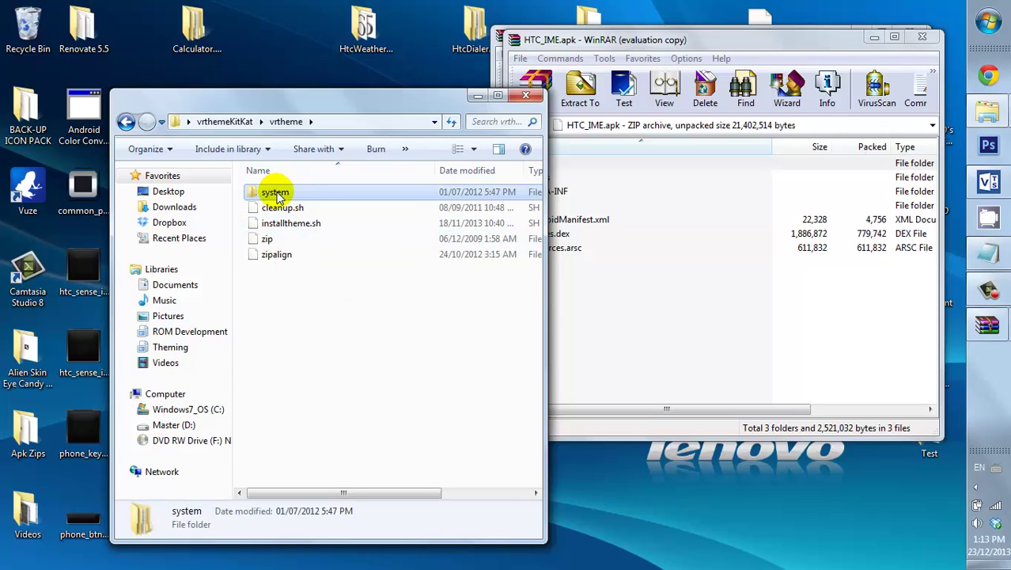
double_click(273, 226)
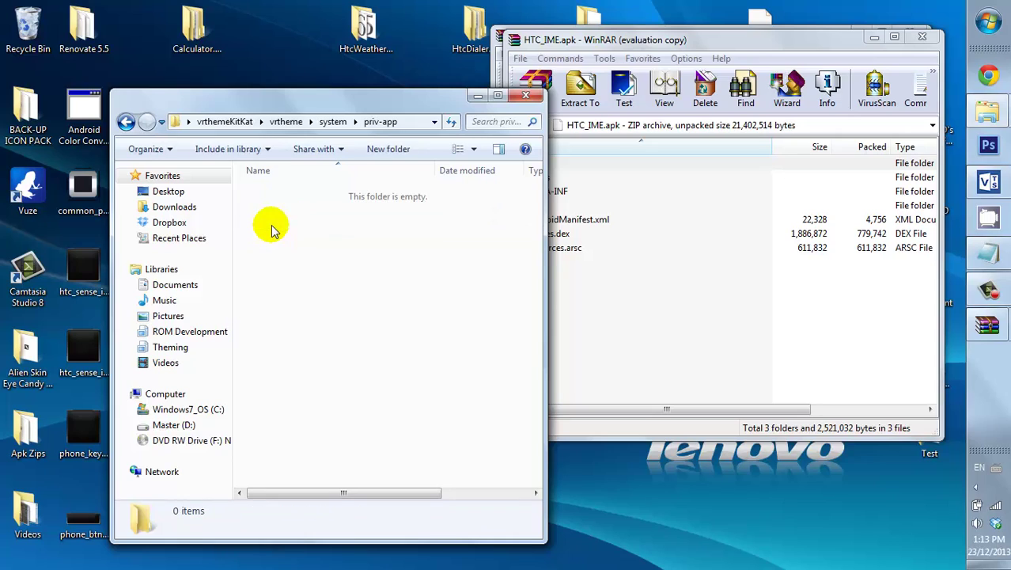
left_click(393, 151)
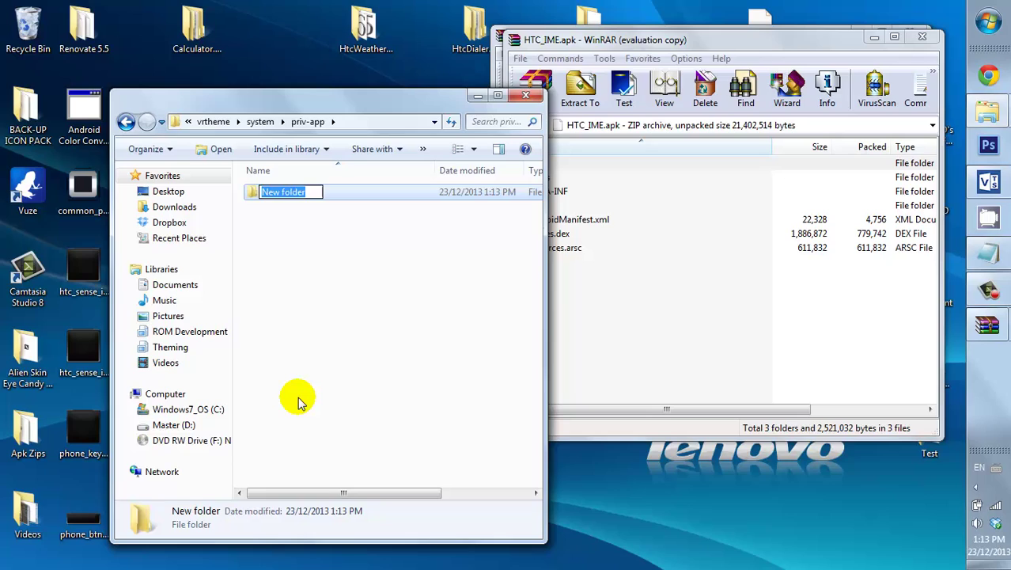
type("HTC")
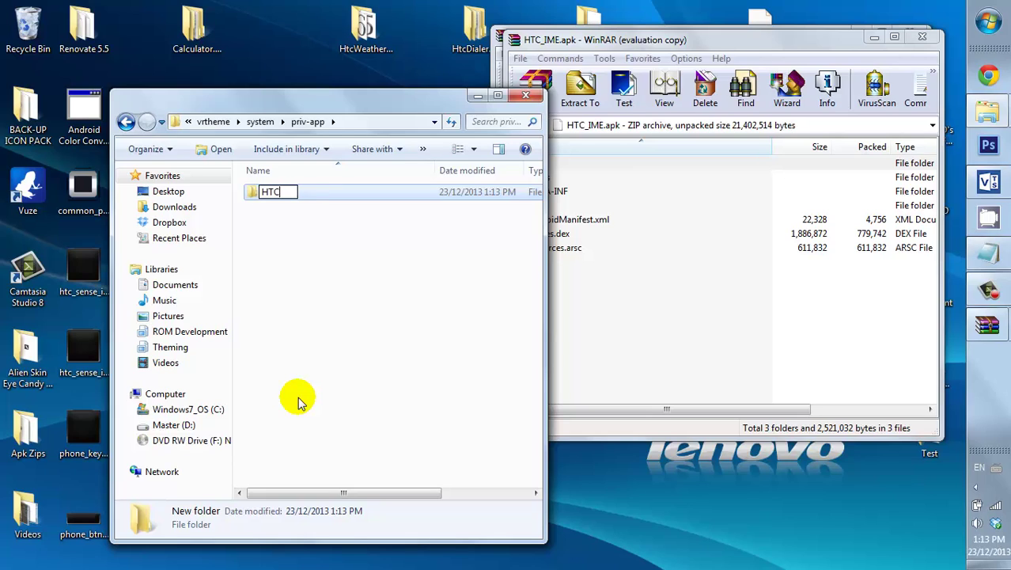
type("_IME.apk")
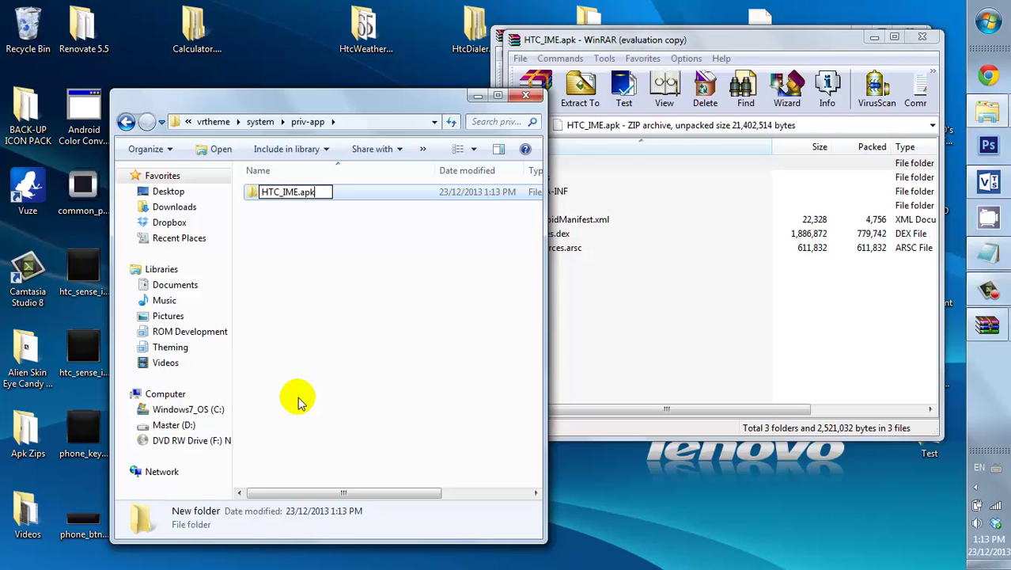
key("Return")
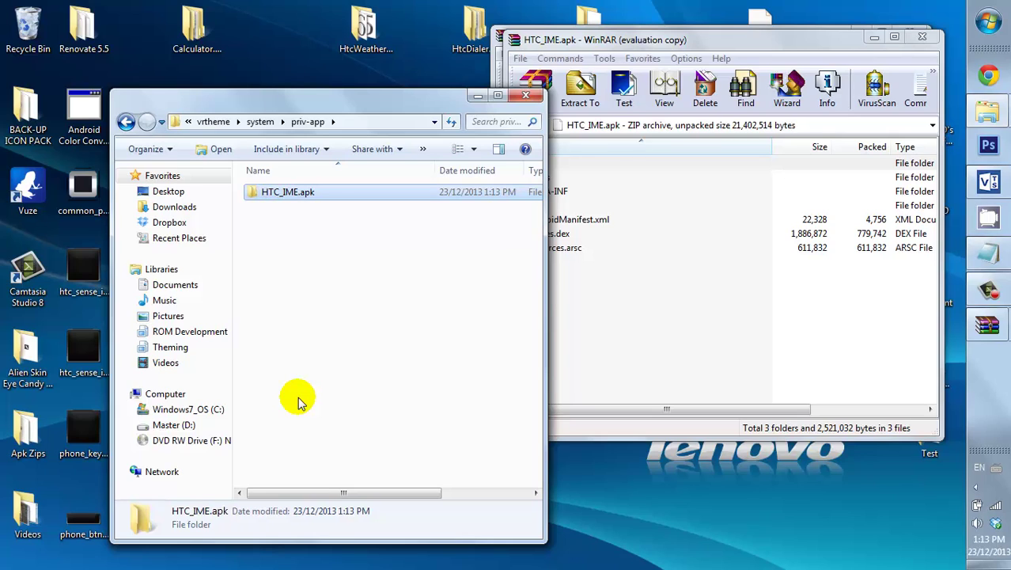
Create a folder named res inside the new HTC_IME.apk folder
double_click(267, 195)
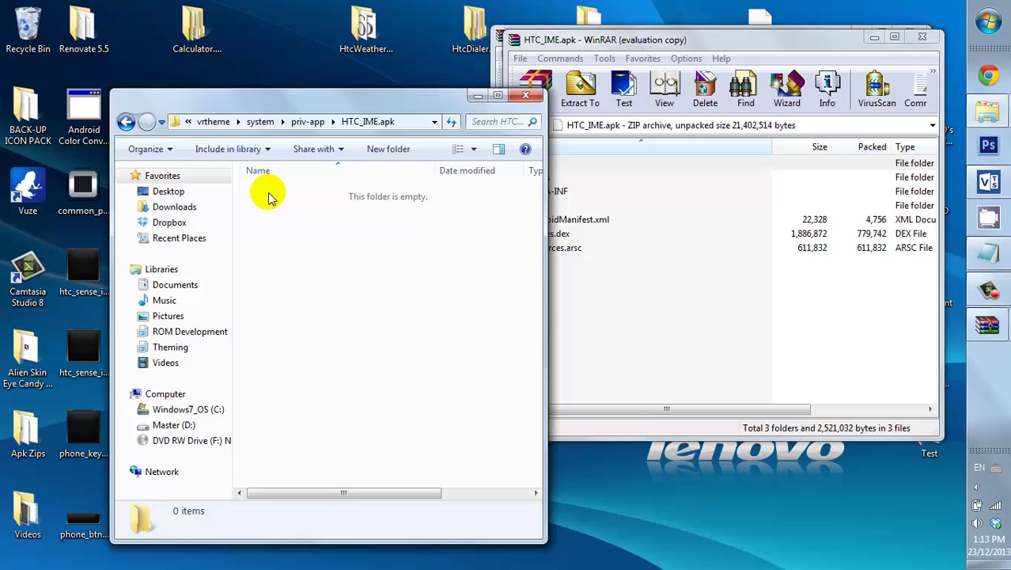
left_click(384, 150)
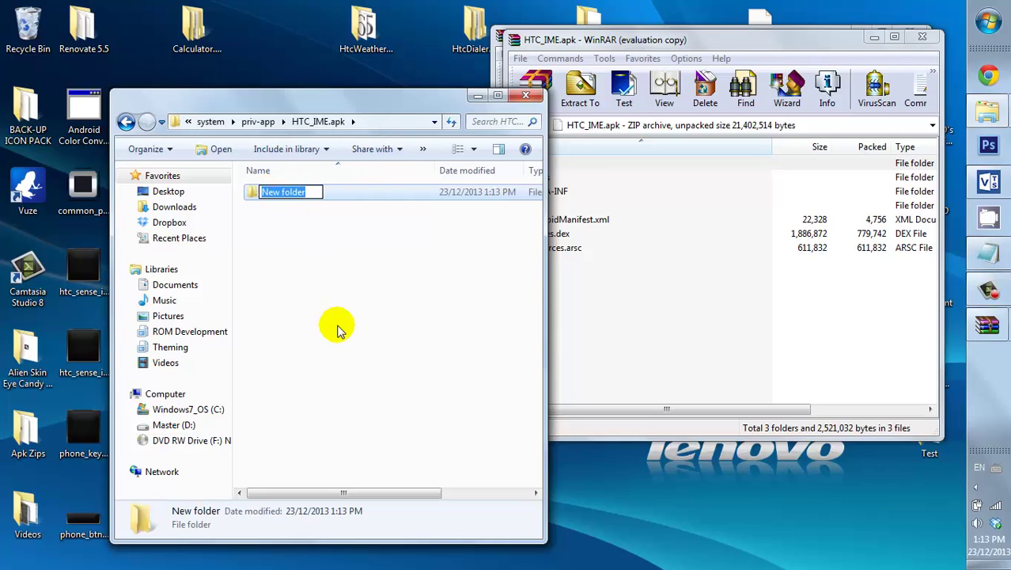
type("res")
key("Return")
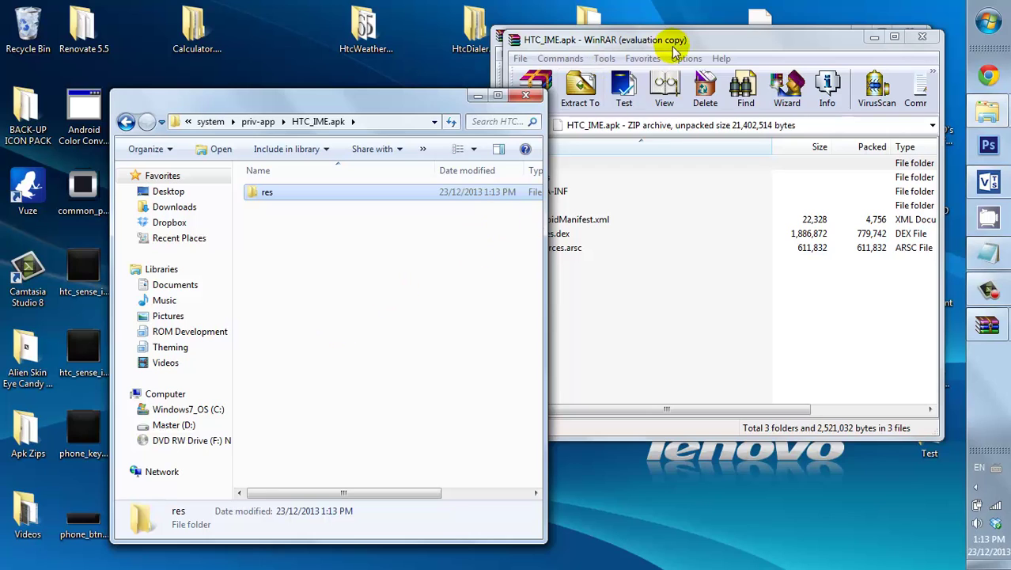
Copy classes.dex and resources.arsc from the HTC_IME.apk archive into the template's HTC_IME.apk folder
left_click_drag(672, 43, 719, 53)
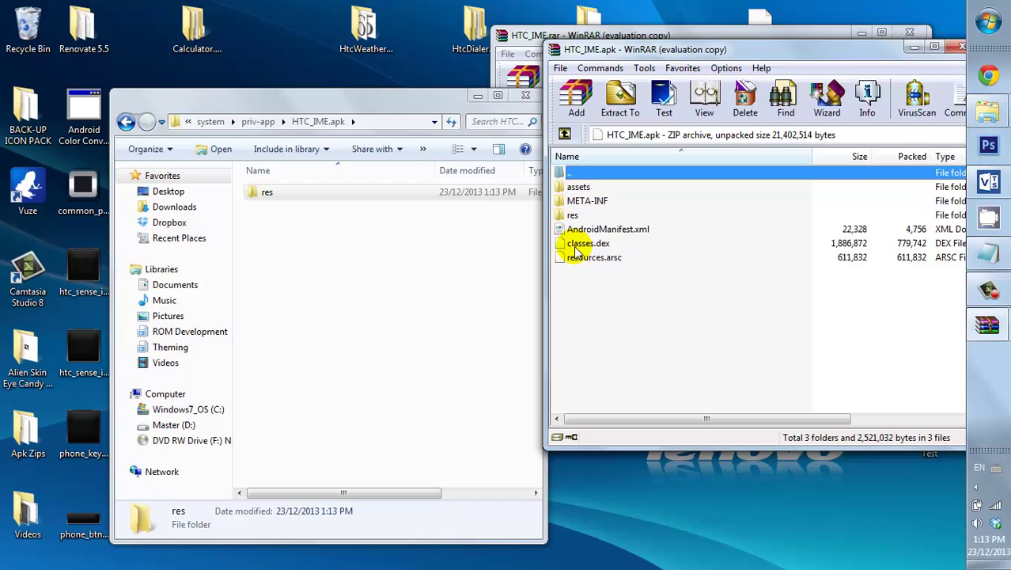
left_click_drag(576, 250, 325, 277)
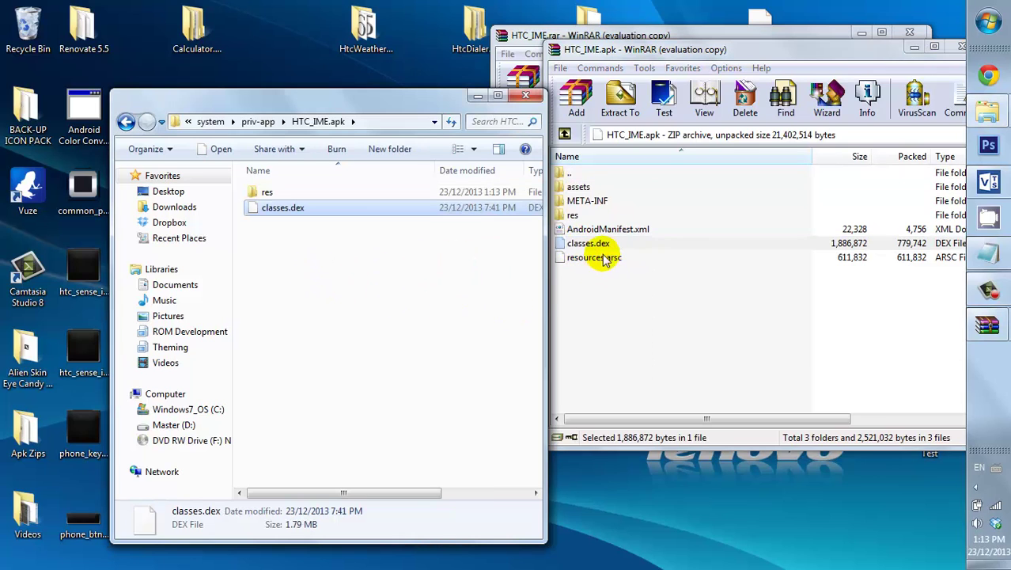
left_click_drag(604, 261, 323, 283)
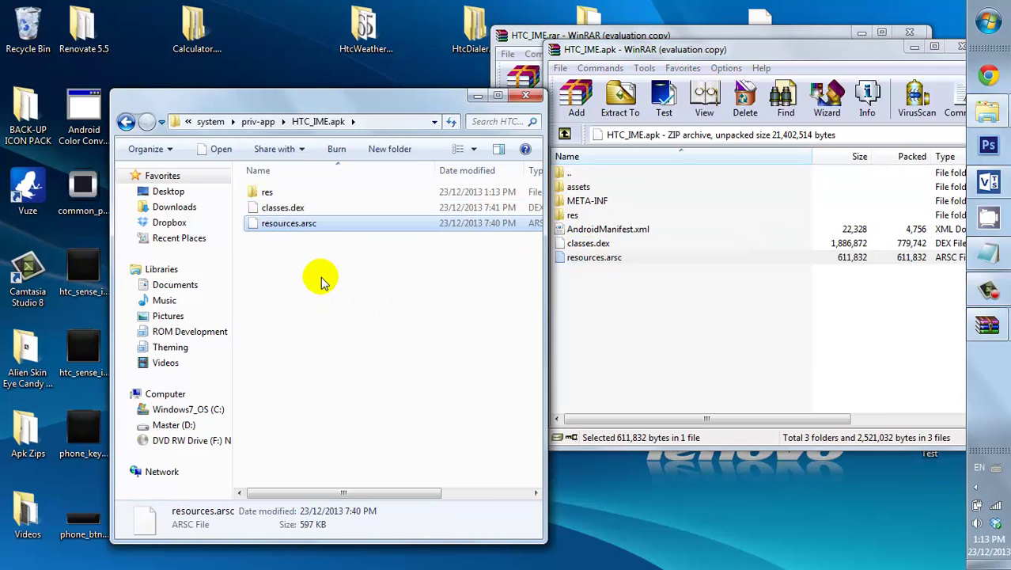
Create a folder named drawable-xxhdpi inside the res folder of the template's HTC_IME.apk folder
double_click(266, 194)
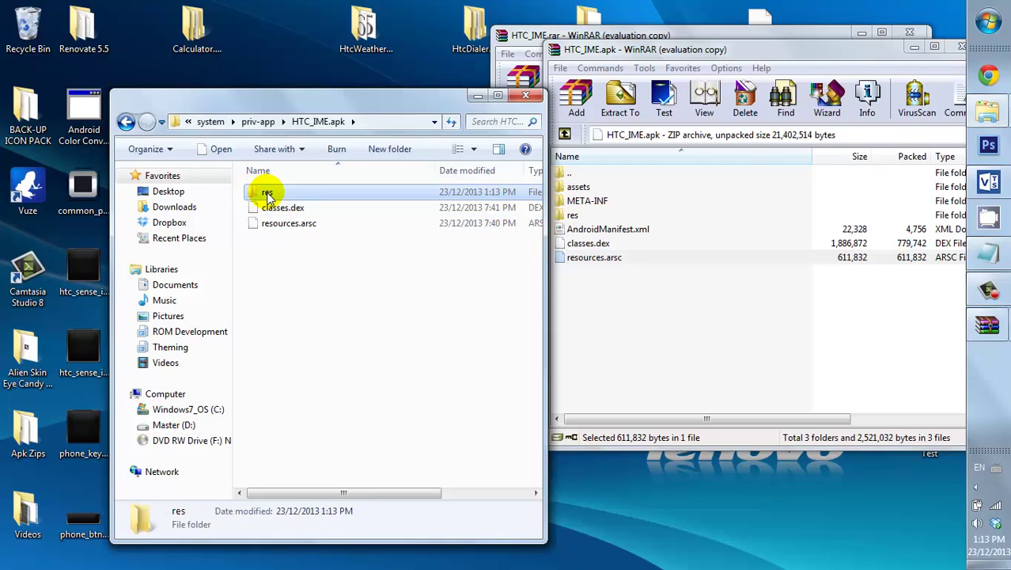
left_click(389, 150)
type("drawable-xxhdpi")
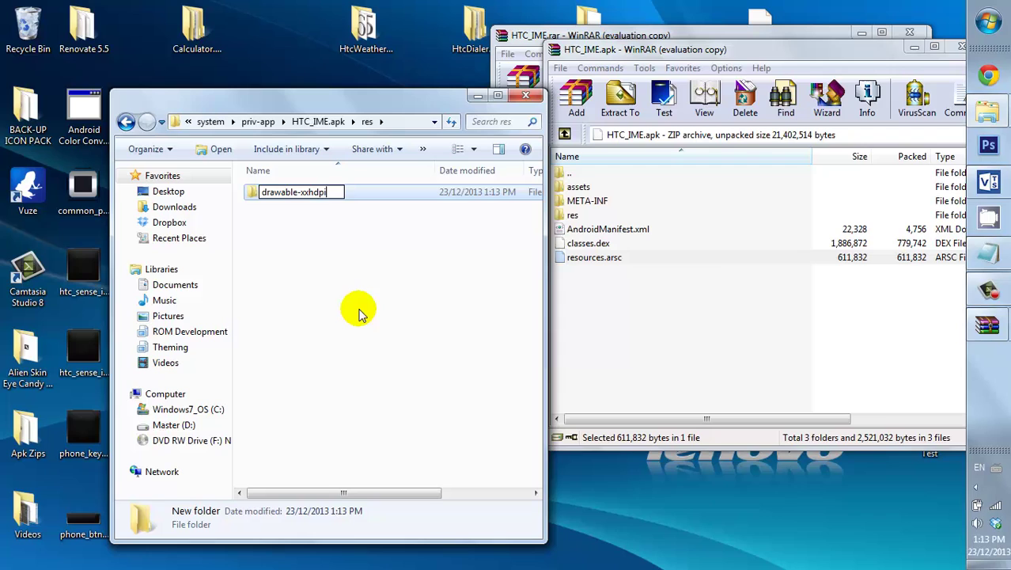
key("Return")
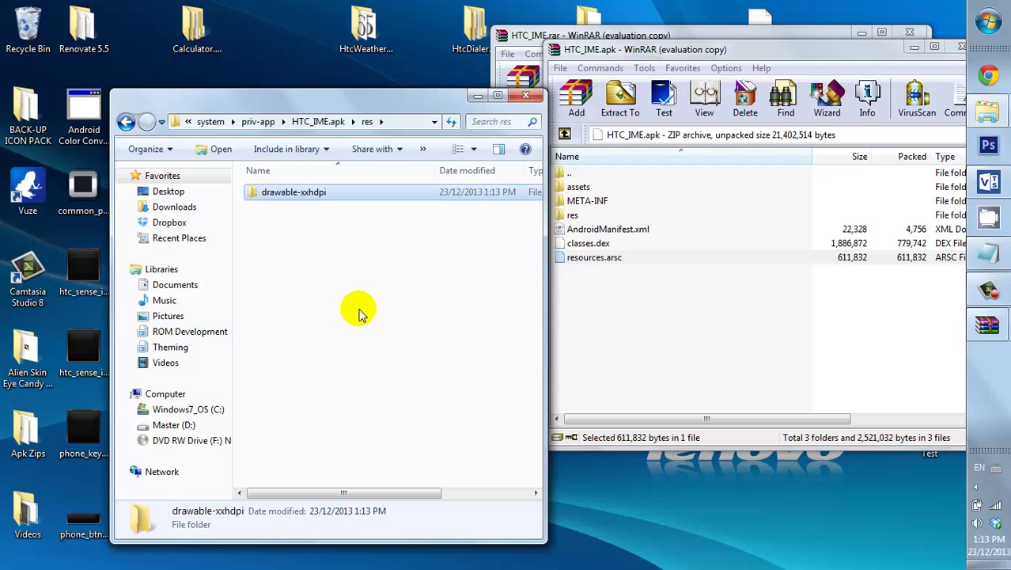
Copy htc_sense_input_common_key.9.png and htc_sense_input_function_key.9.png from the archive's res/drawable-xxhdpi into the template's new drawable-xxhdpi folder, then reopen that folder
double_click(273, 192)
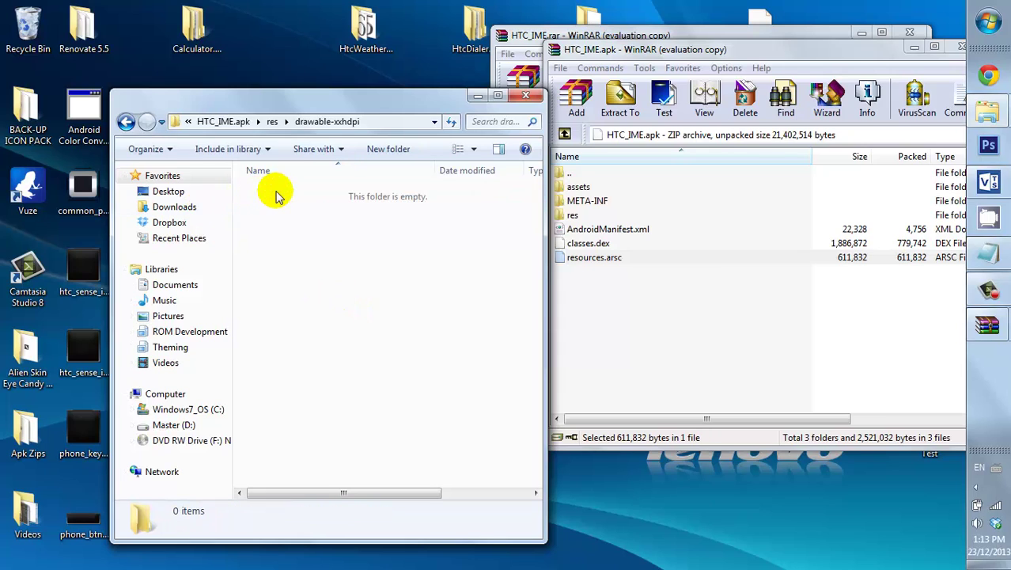
double_click(574, 216)
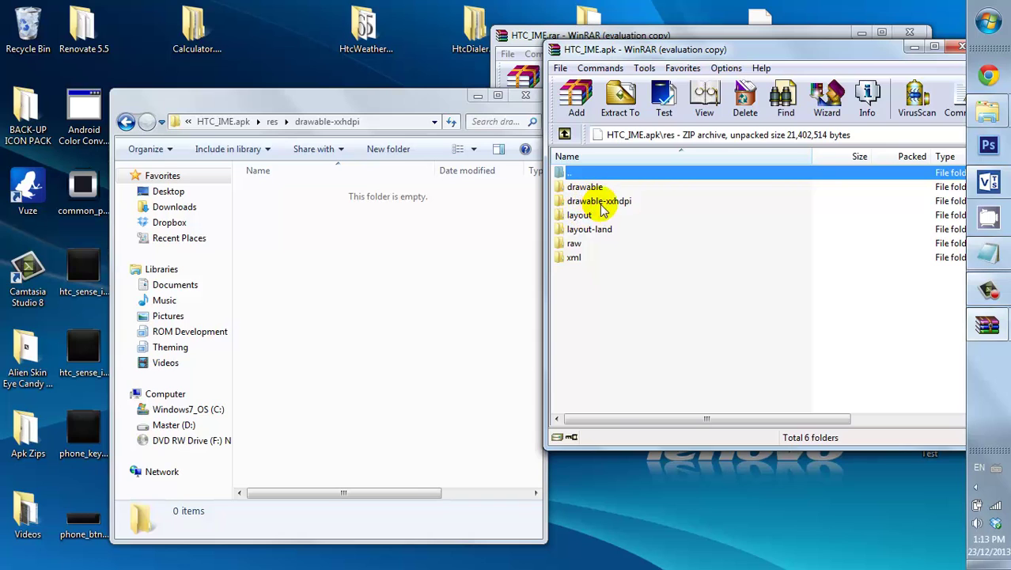
double_click(599, 201)
scroll(618, 301, "down", 12)
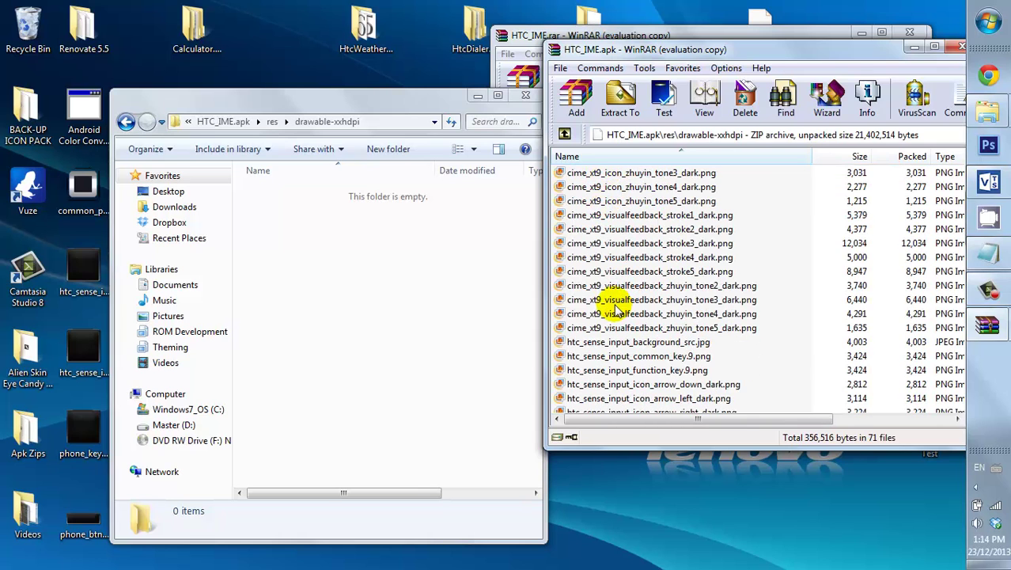
scroll(619, 310, "down", 6)
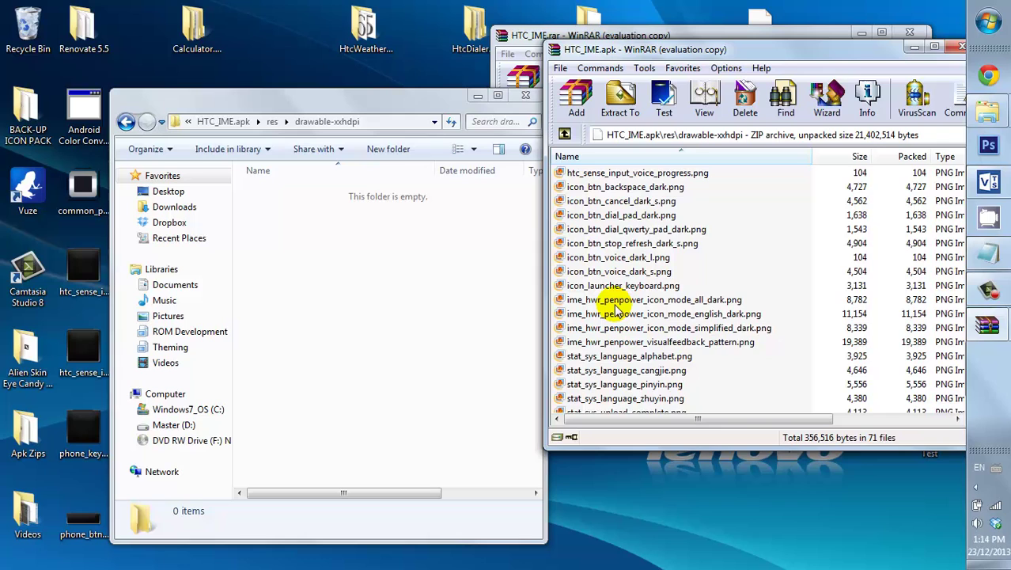
scroll(619, 310, "up", 4)
scroll(616, 310, "up", 8)
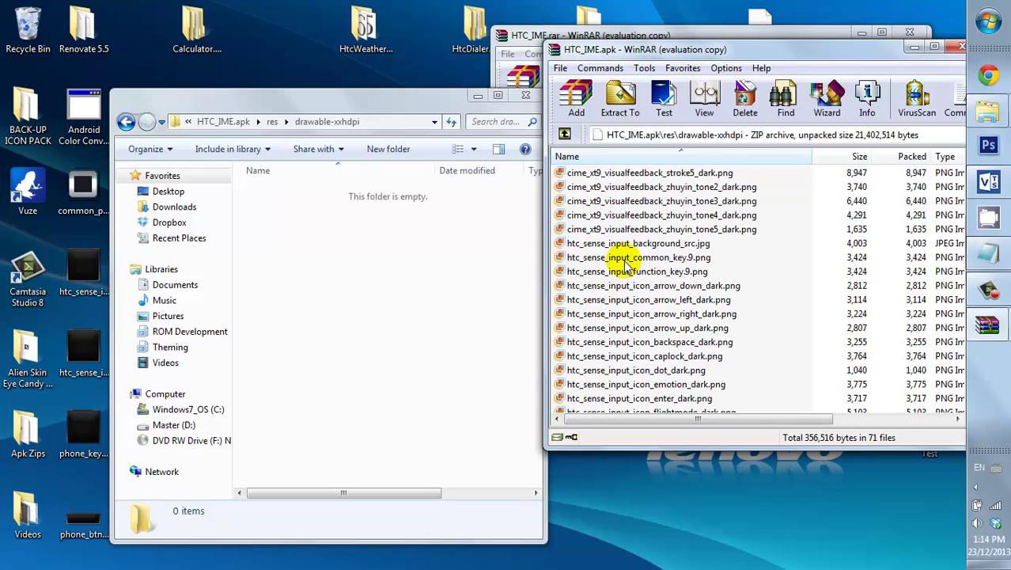
left_click_drag(629, 261, 334, 282)
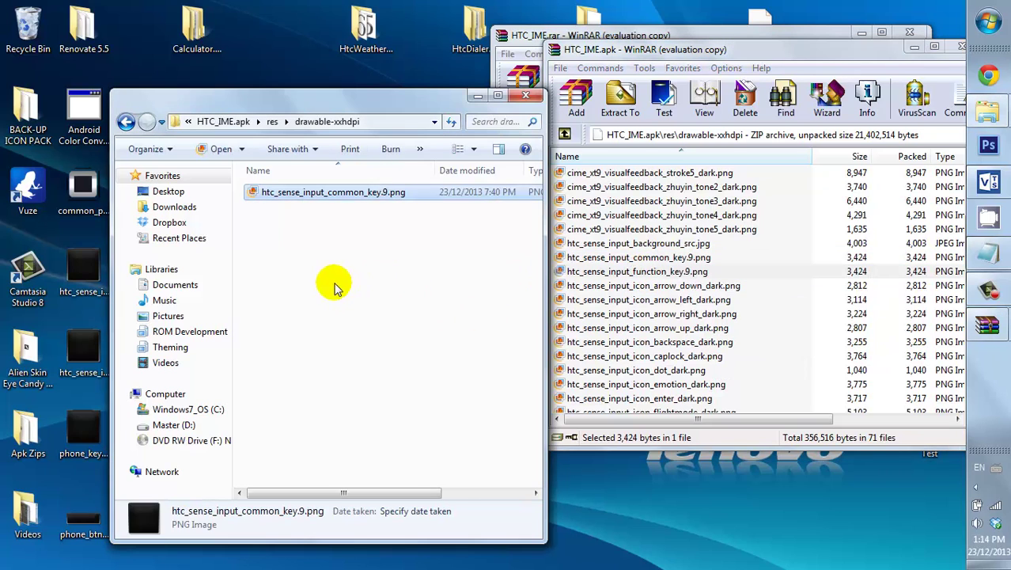
left_click(126, 122)
double_click(293, 193)
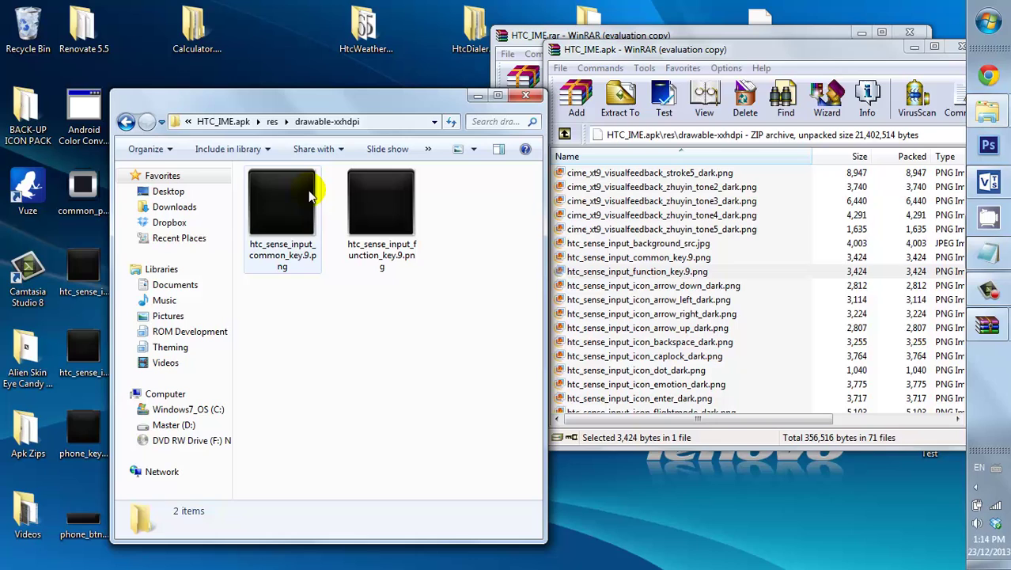
Close the template folder window and both the HTC_IME.apk and HTC_IME.rar archive windows
left_click(525, 95)
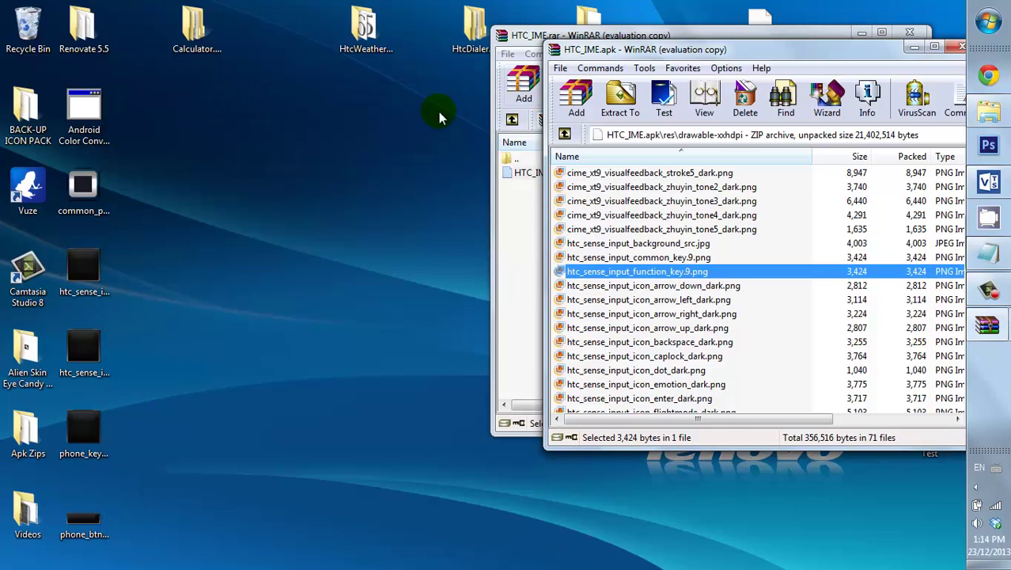
left_click_drag(785, 52, 608, 84)
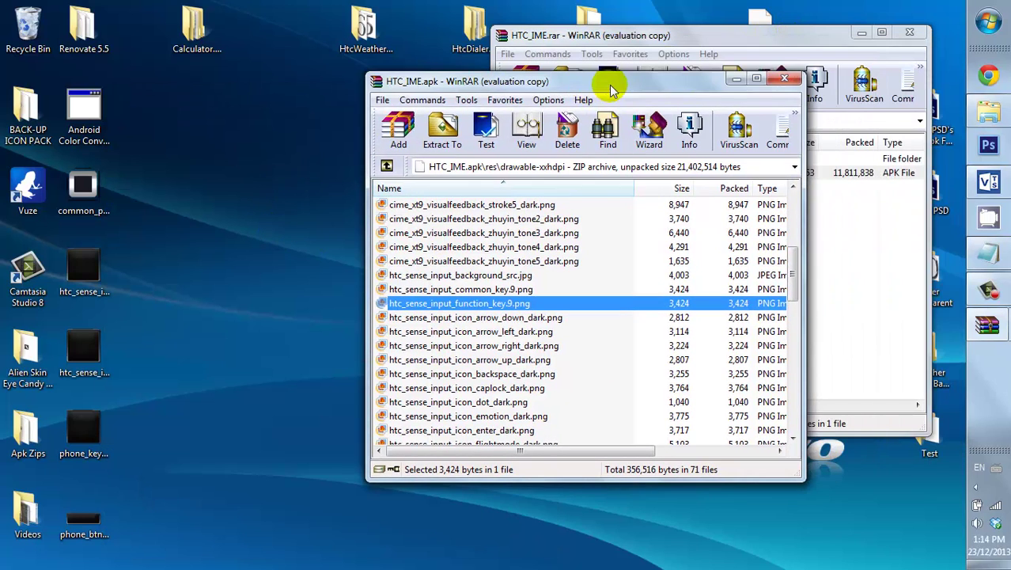
left_click(786, 80)
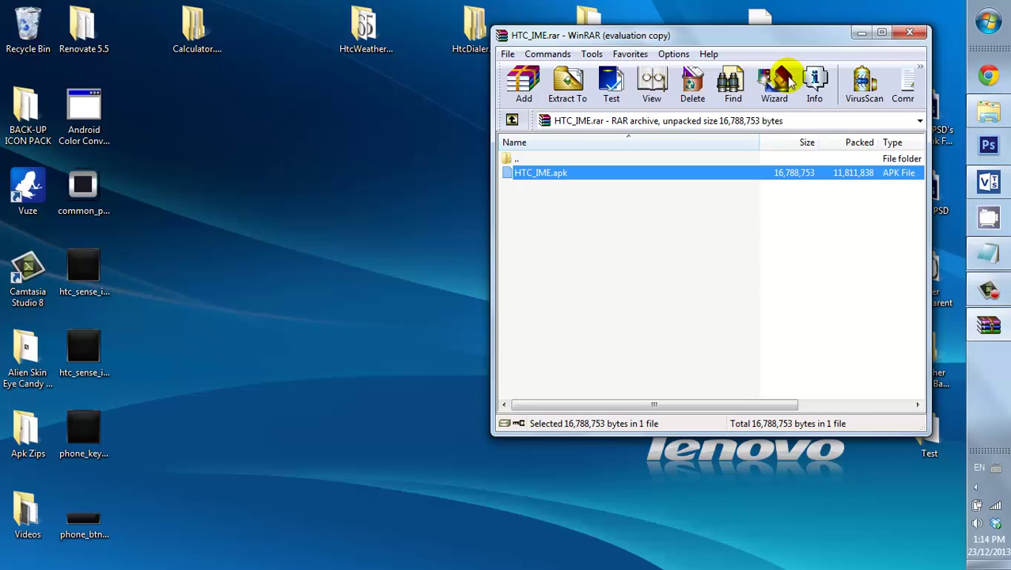
left_click(910, 34)
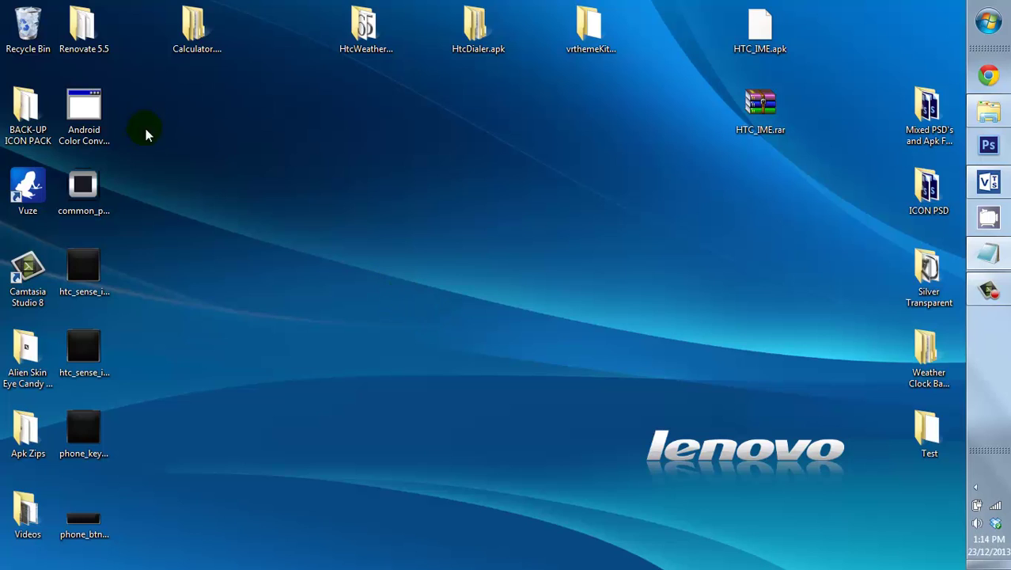
Create a folder named Calculator.apk in the vrthemeKitKat template's vrtheme/system/app folder
left_click(188, 61)
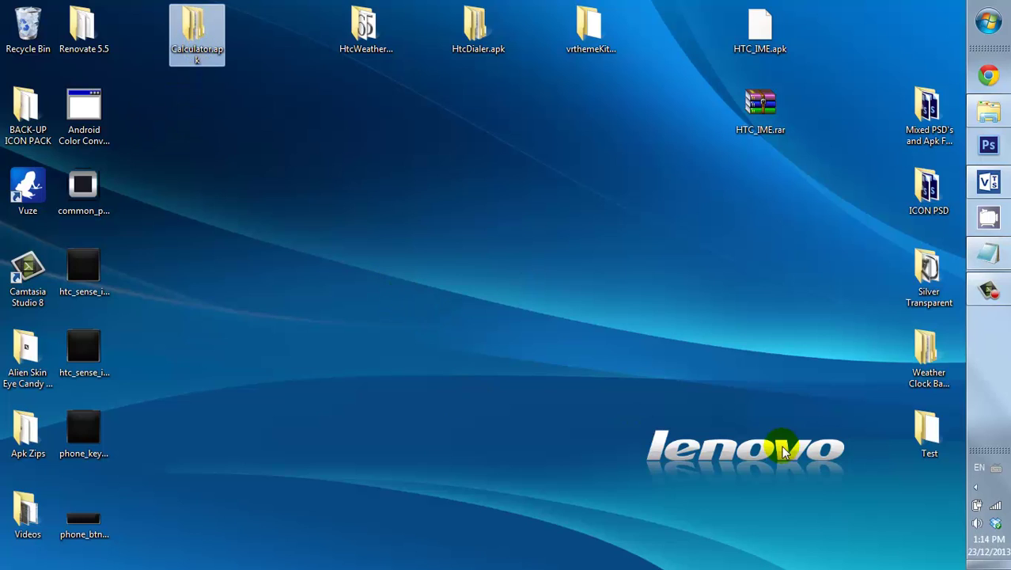
double_click(589, 30)
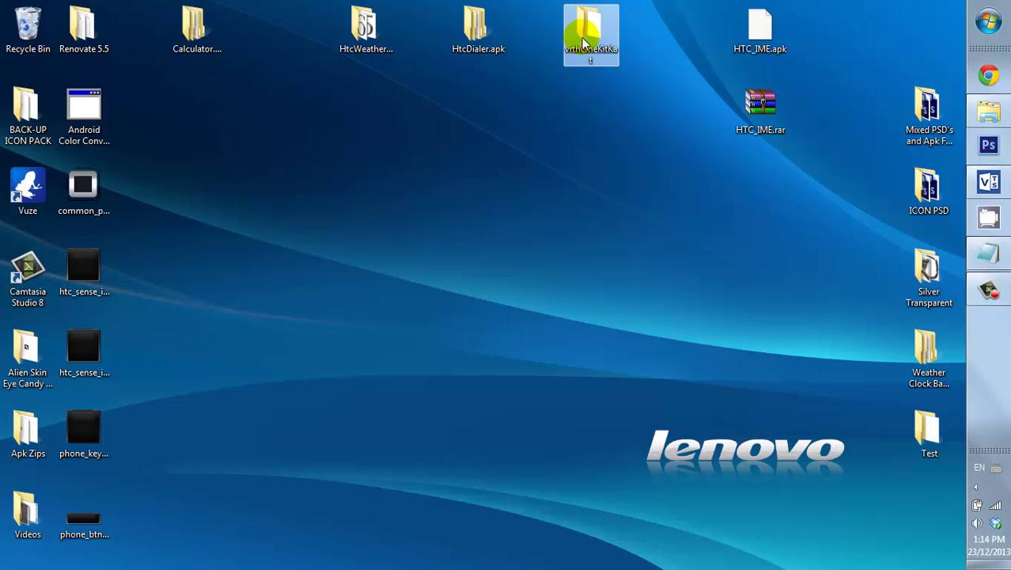
left_click_drag(333, 100, 503, 101)
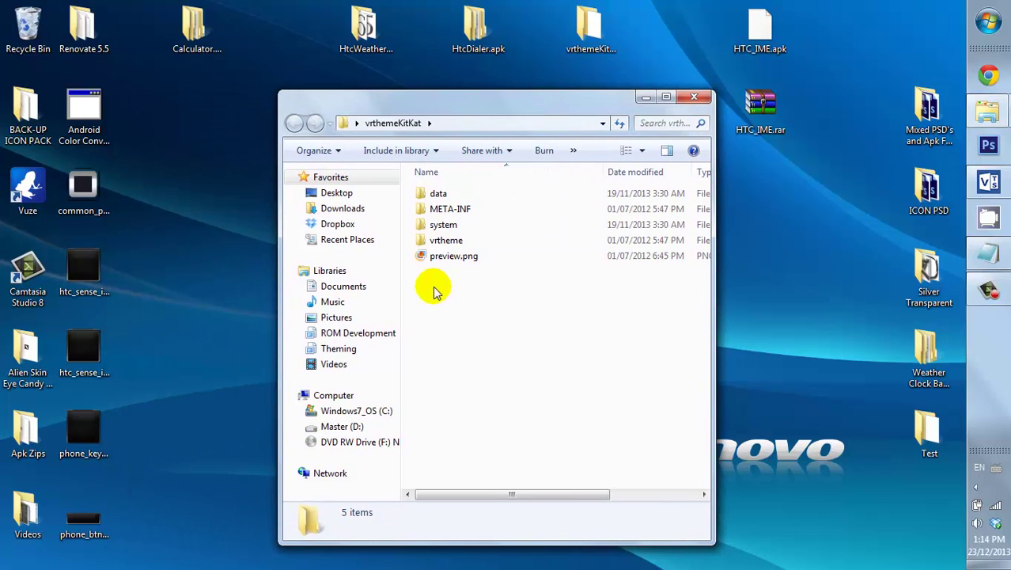
double_click(443, 243)
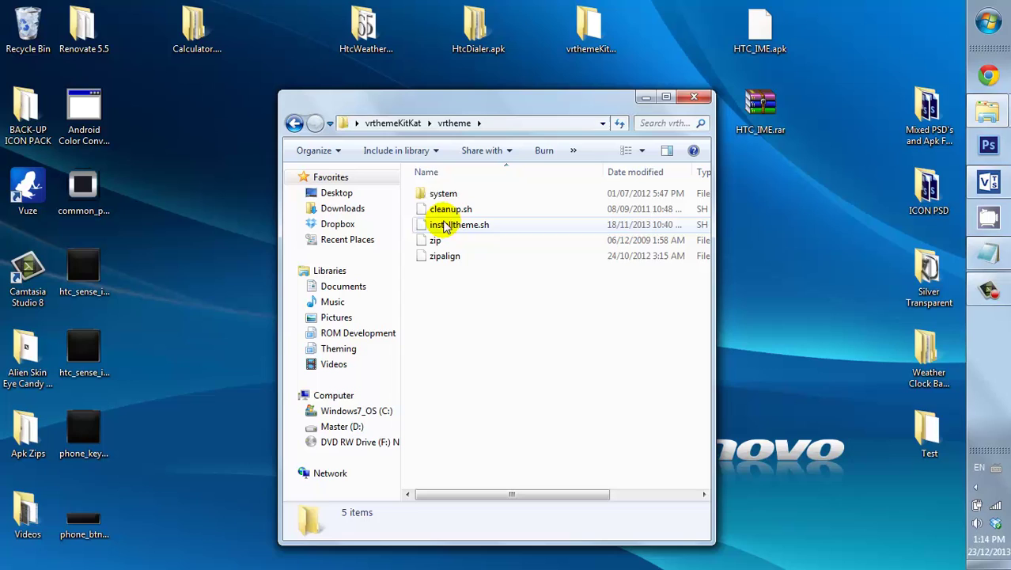
double_click(443, 196)
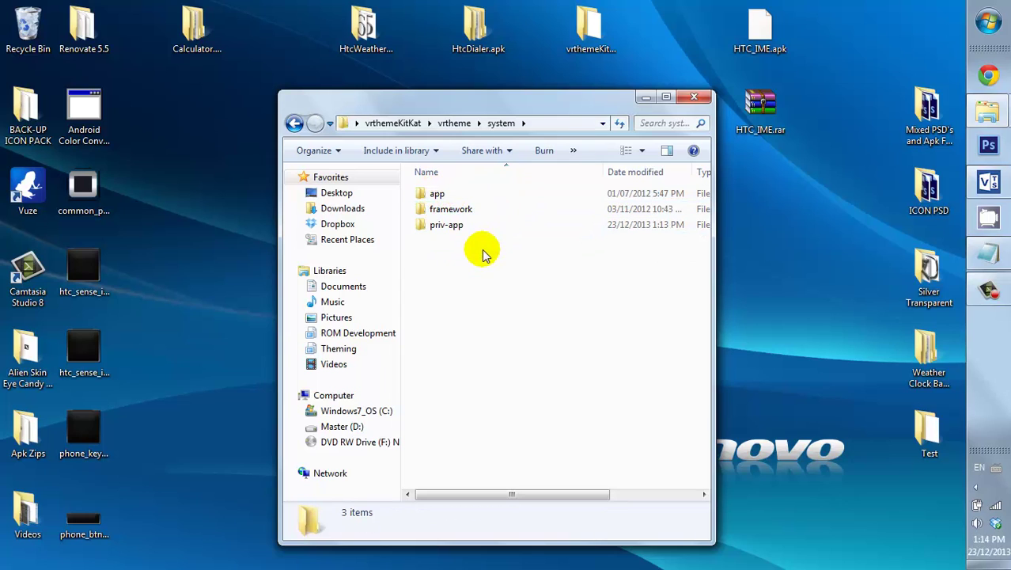
double_click(437, 196)
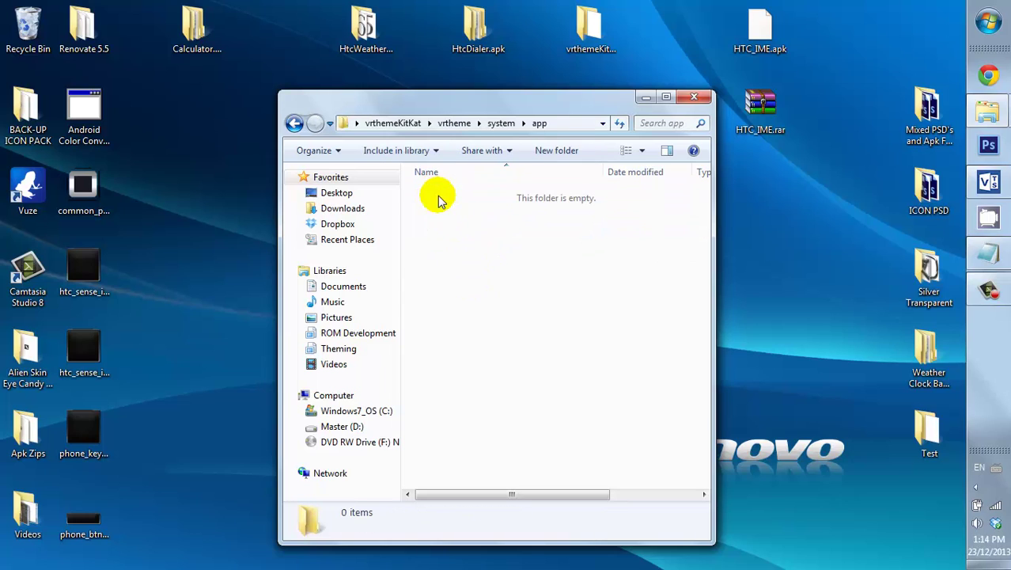
left_click(553, 153)
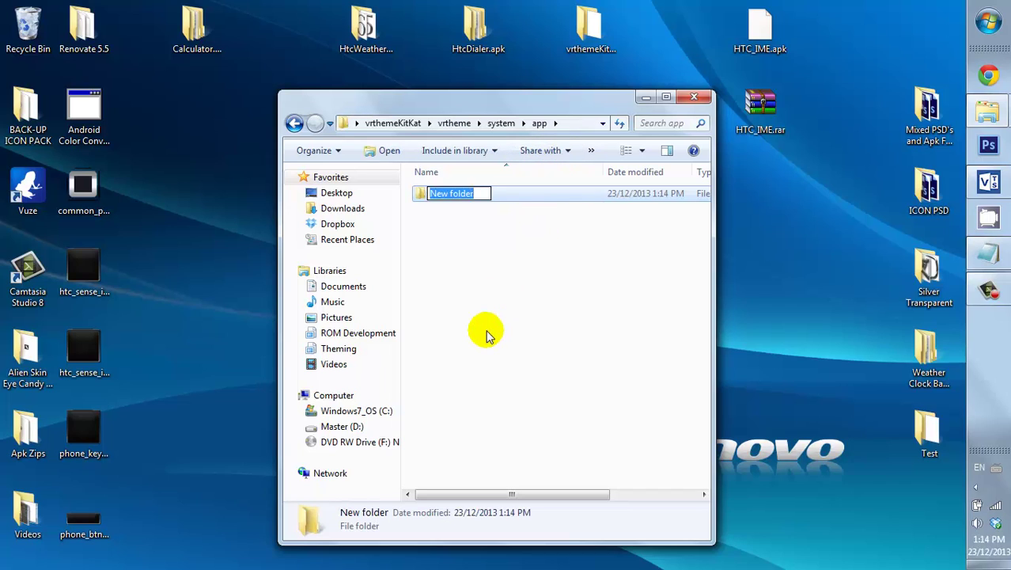
type("Calculator.apk")
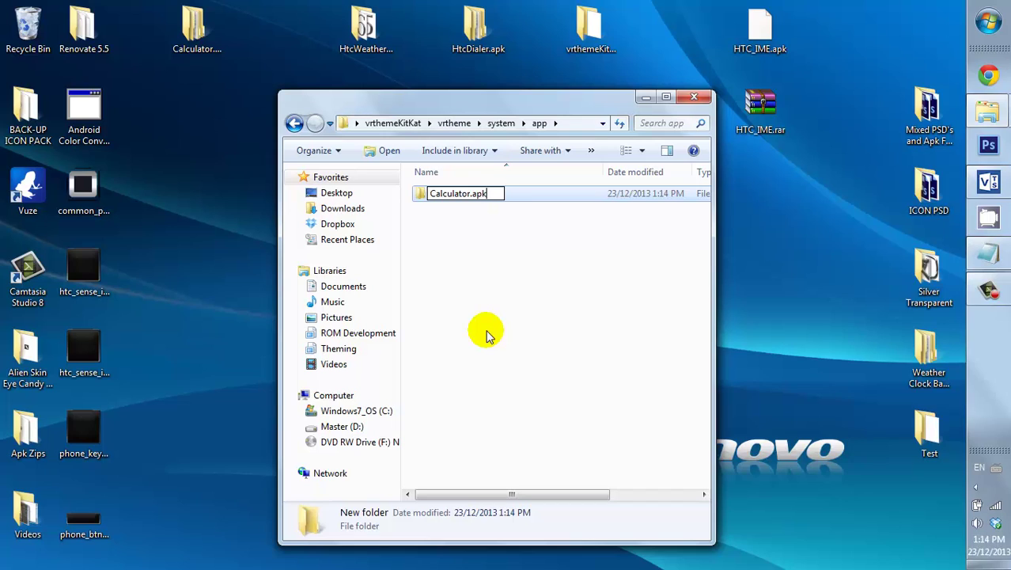
key("Return")
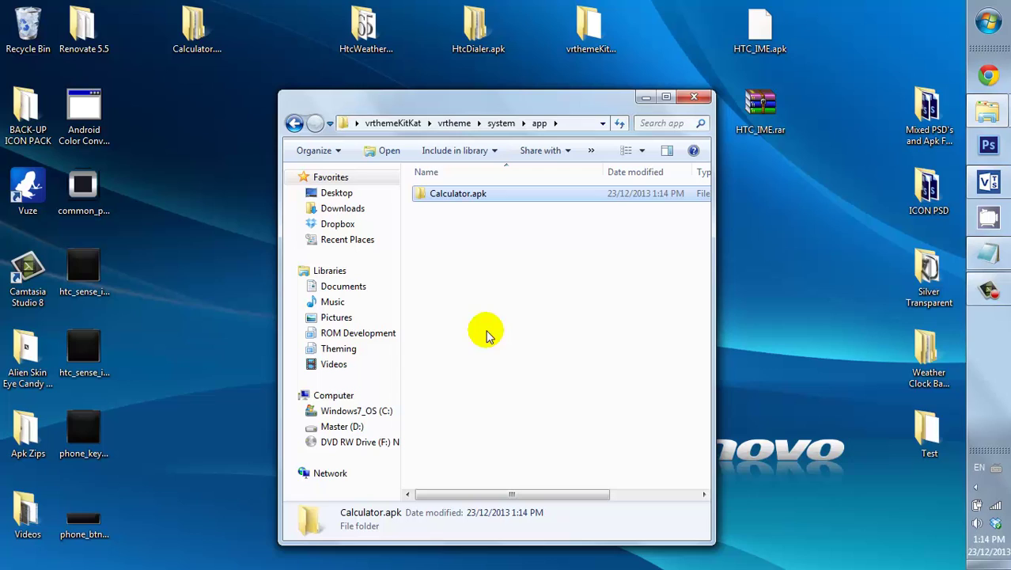
Create a folder named res inside the template's new Calculator.apk folder
double_click(438, 196)
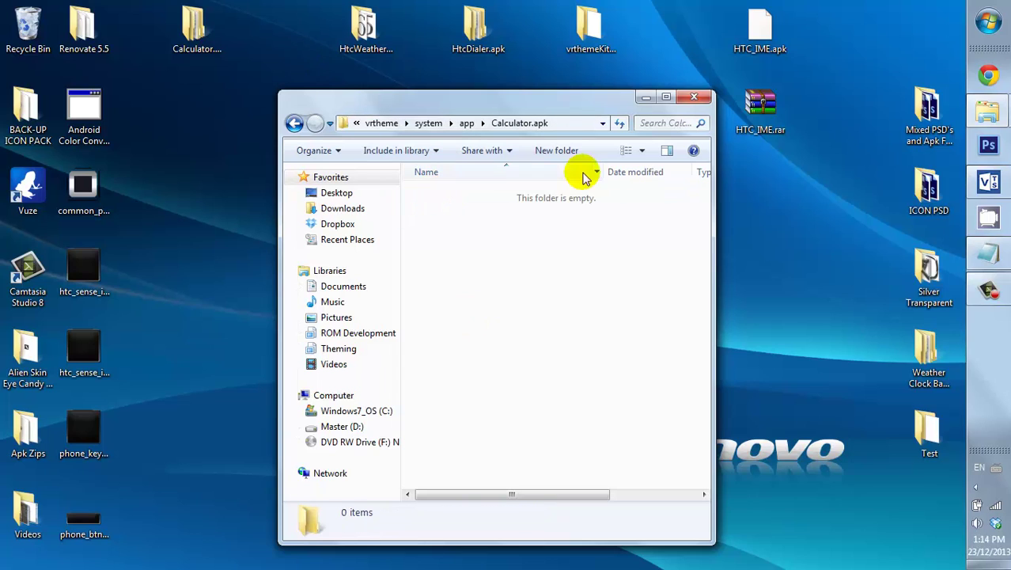
left_click(558, 150)
type("res")
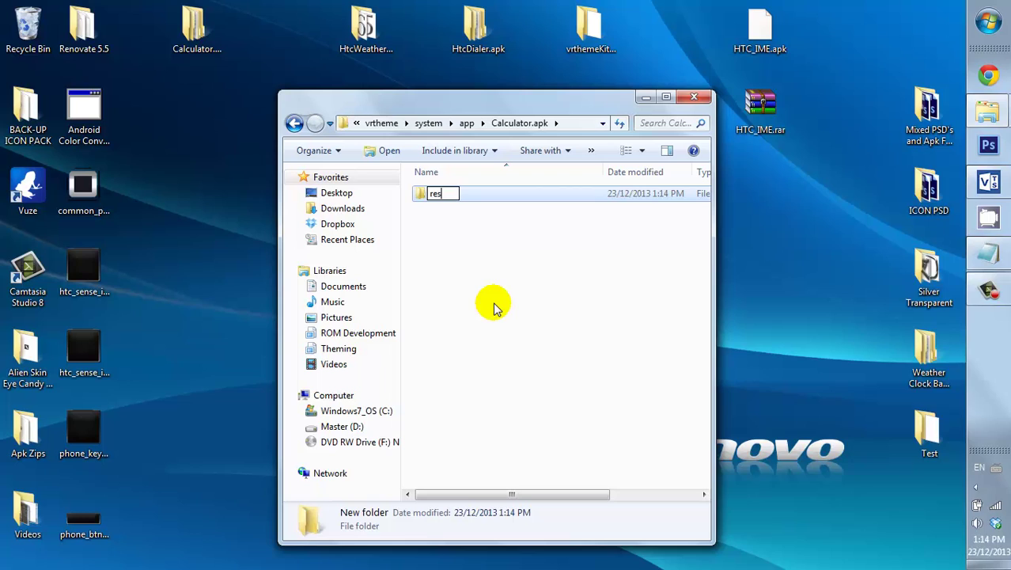
key("Return")
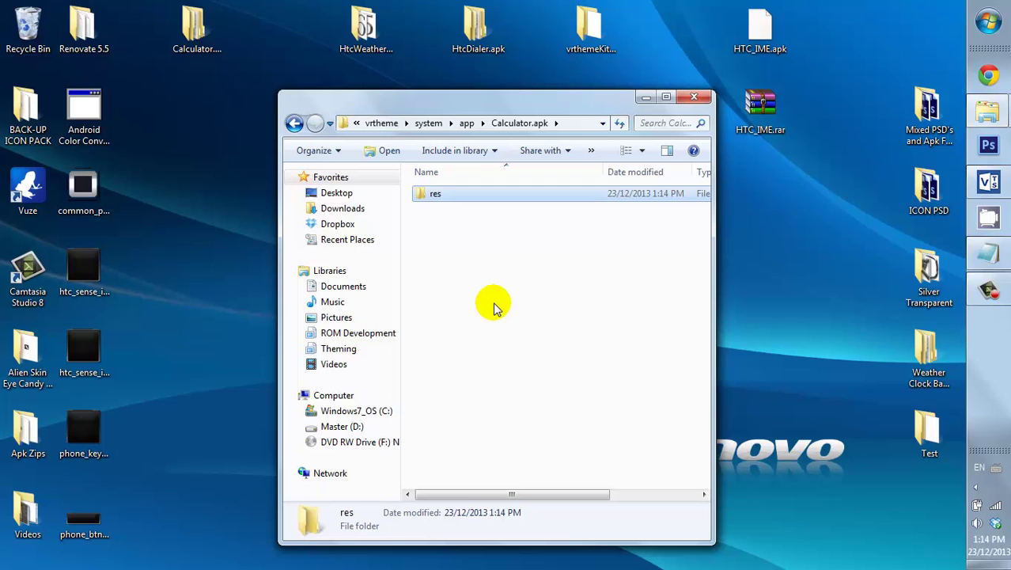
Create a folder named drawable-xxhdpi inside the res folder of the template's Calculator.apk folder
double_click(443, 195)
left_click(543, 153)
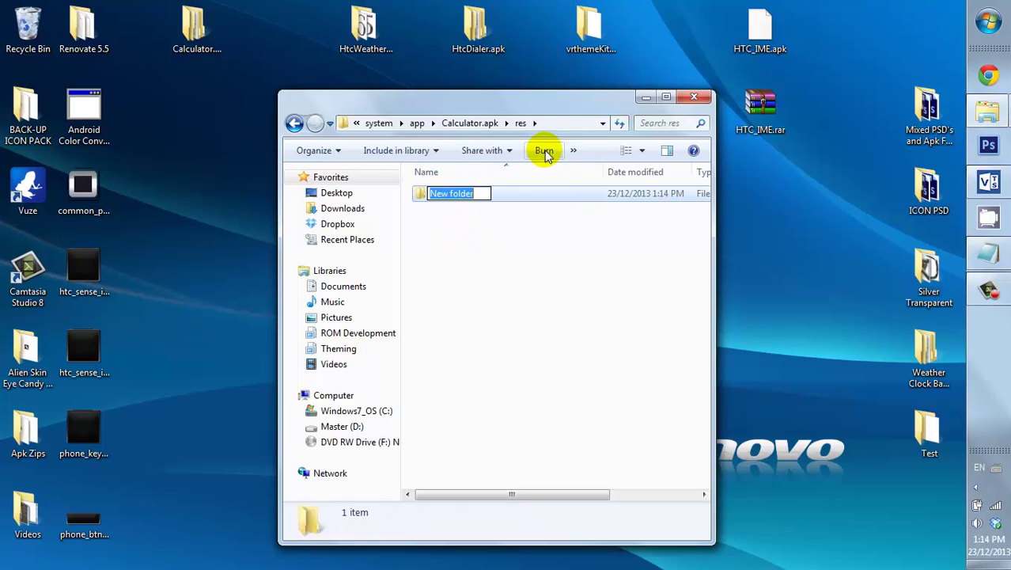
type("drawable-xxhdpi")
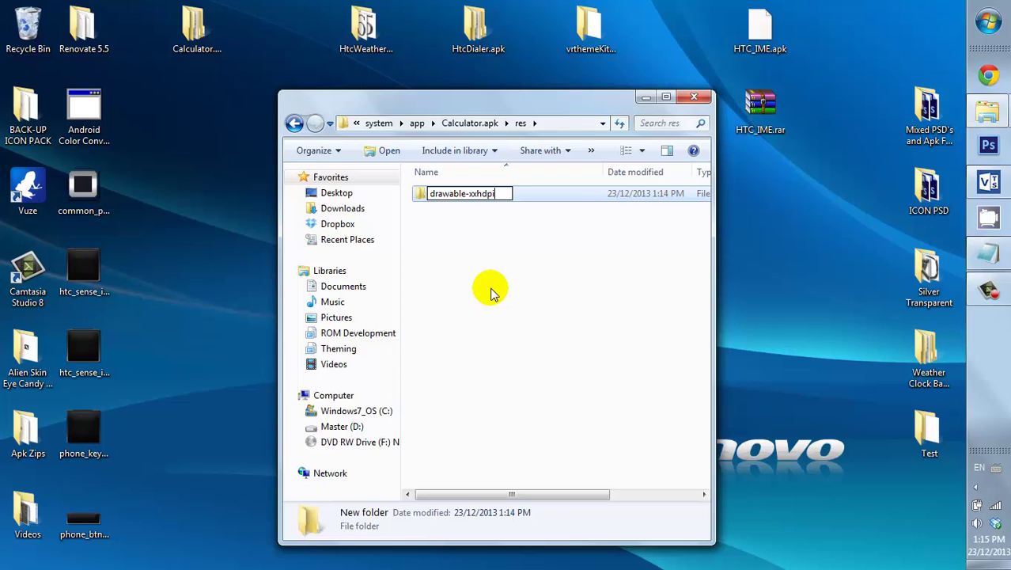
key("Return")
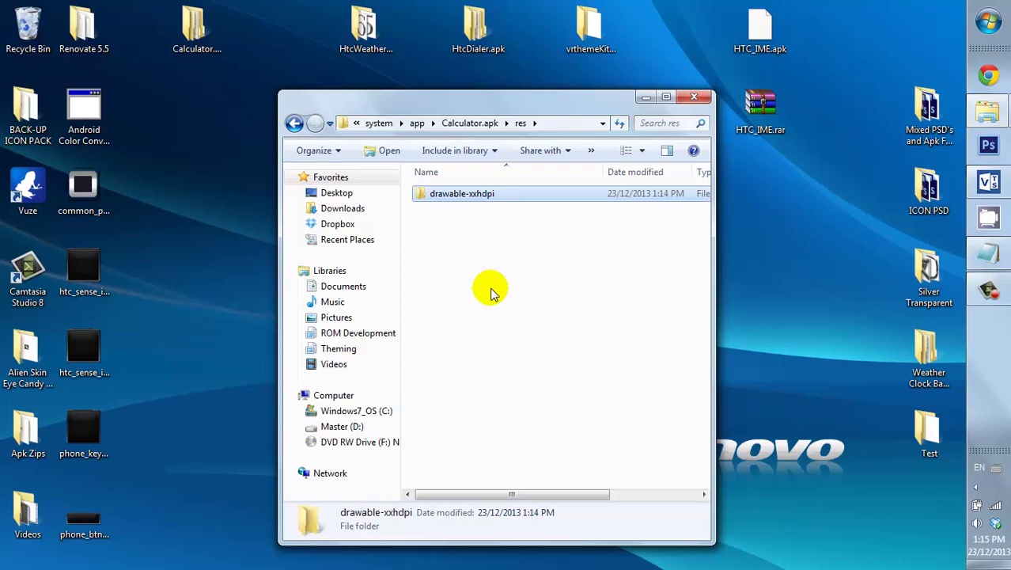
Open the template's empty drawable-xxhdpi folder and, in a second window beside it, the desktop Calculator.apk folder's res/drawable-xxhdpi folder
double_click(440, 197)
double_click(194, 38)
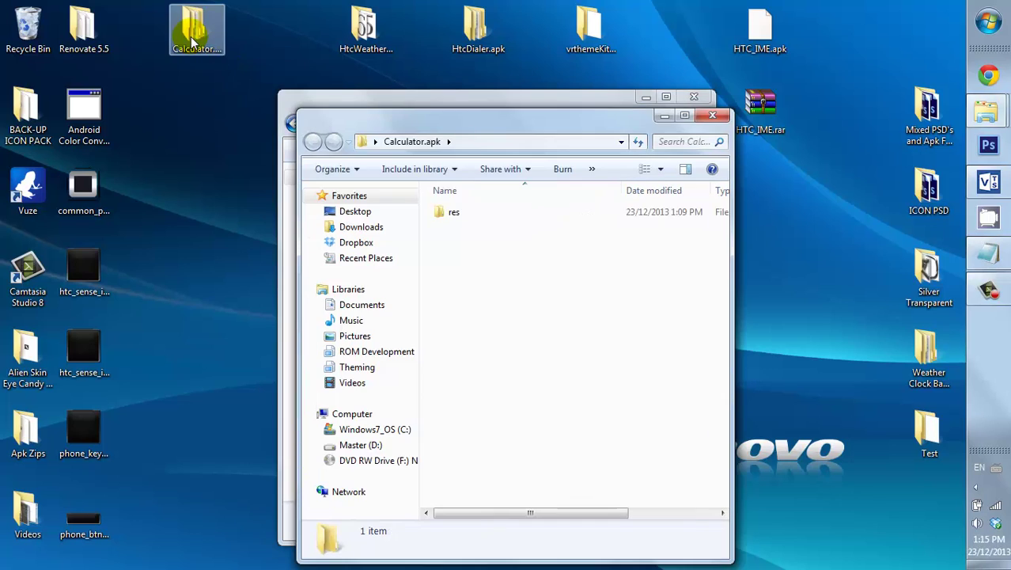
left_click_drag(466, 119, 707, 117)
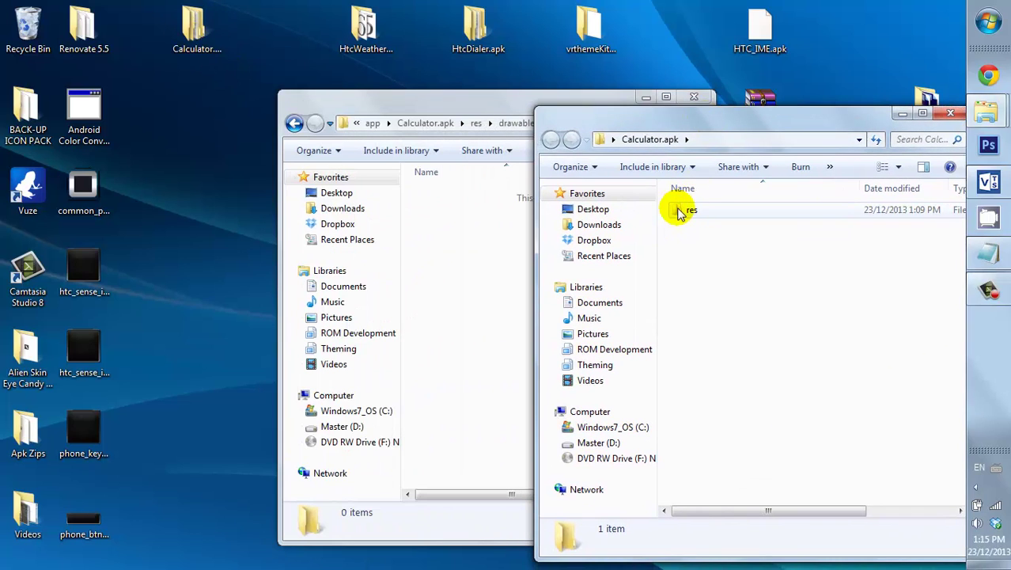
double_click(680, 210)
double_click(704, 212)
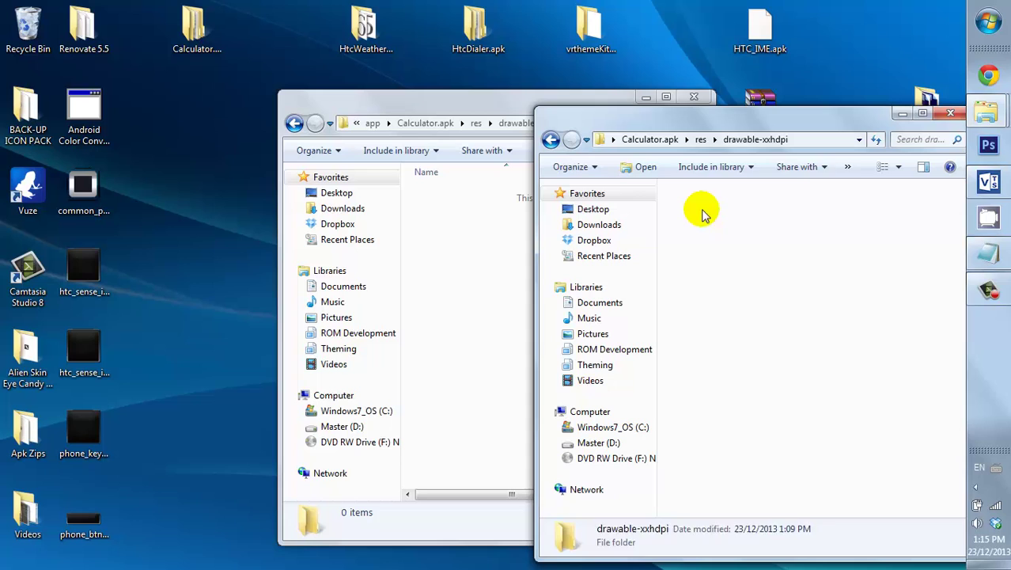
Copy all images from the desktop Calculator.apk's drawable-xxhdpi folder into the template's matching drawable-xxhdpi folder
left_click(575, 166)
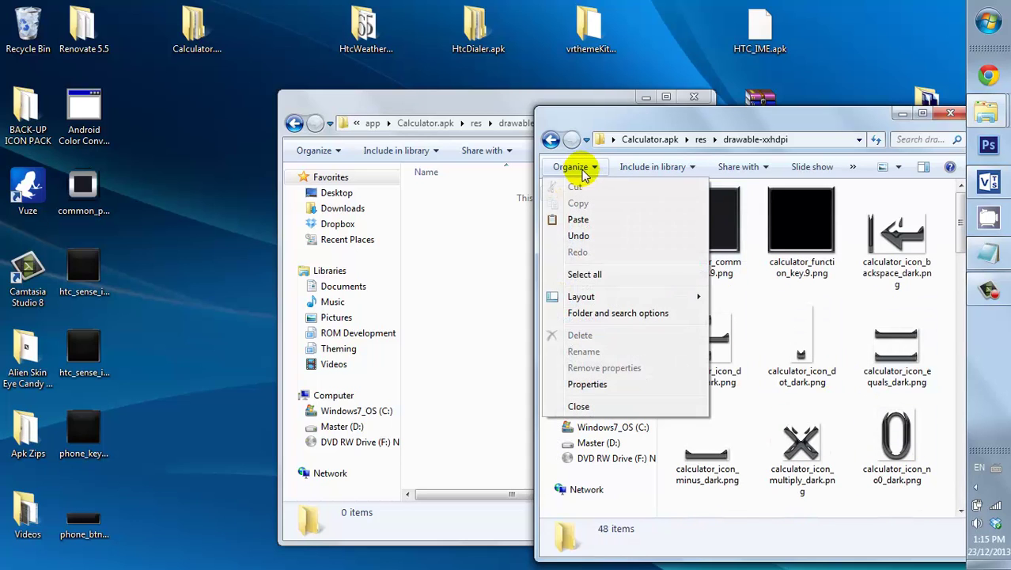
left_click(585, 274)
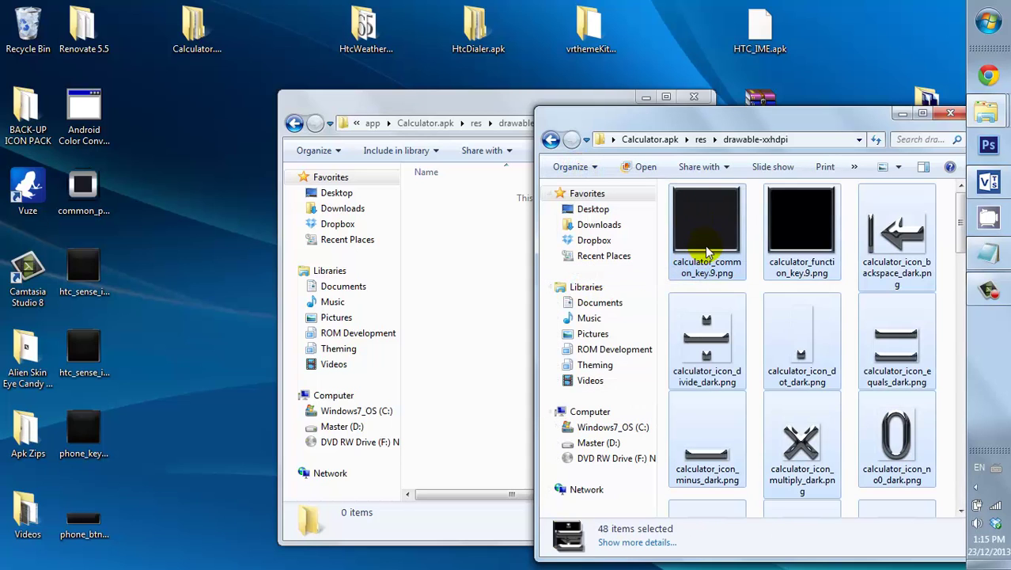
right_click(708, 251)
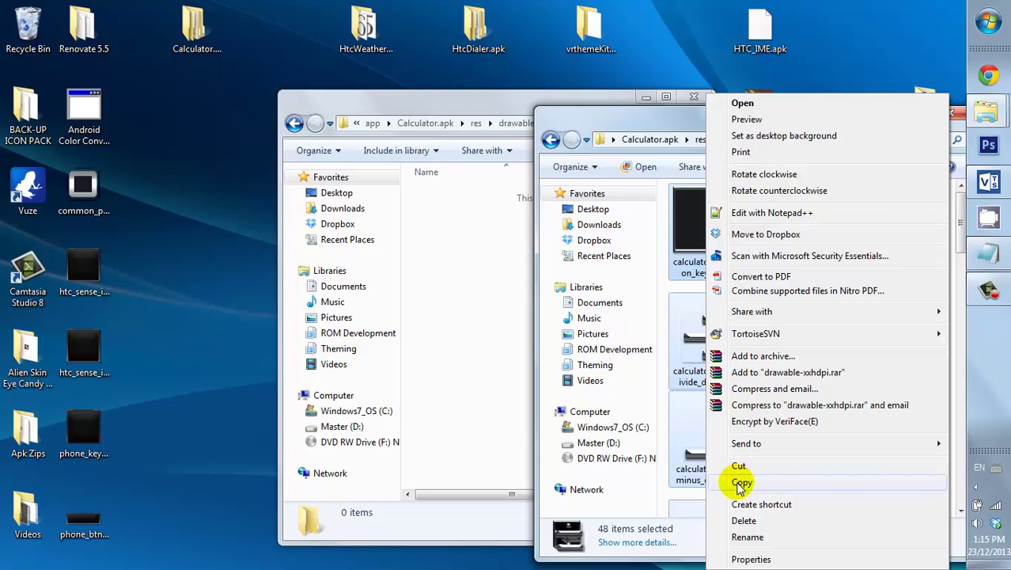
left_click(740, 484)
left_click(427, 259)
right_click(427, 259)
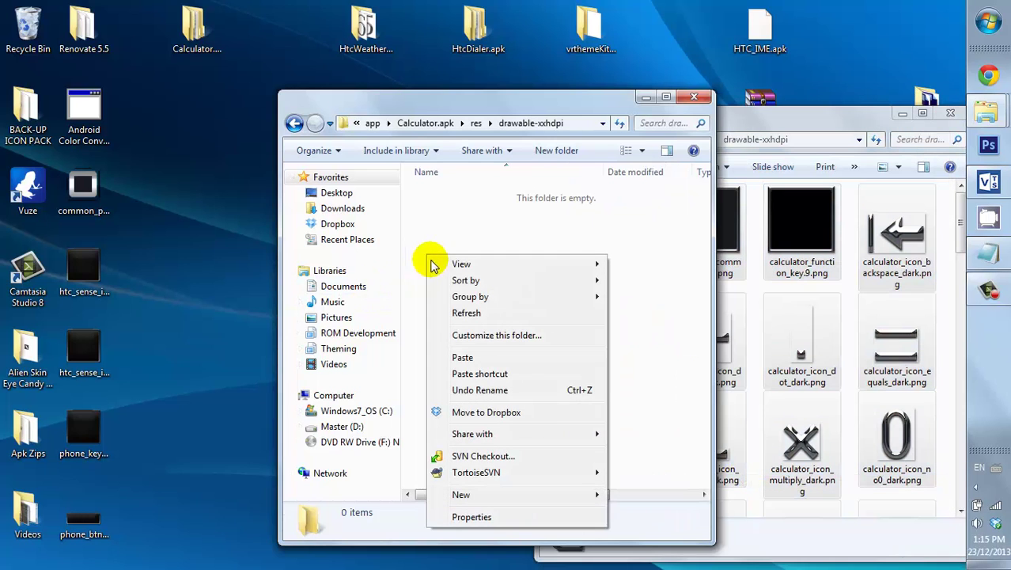
left_click(465, 354)
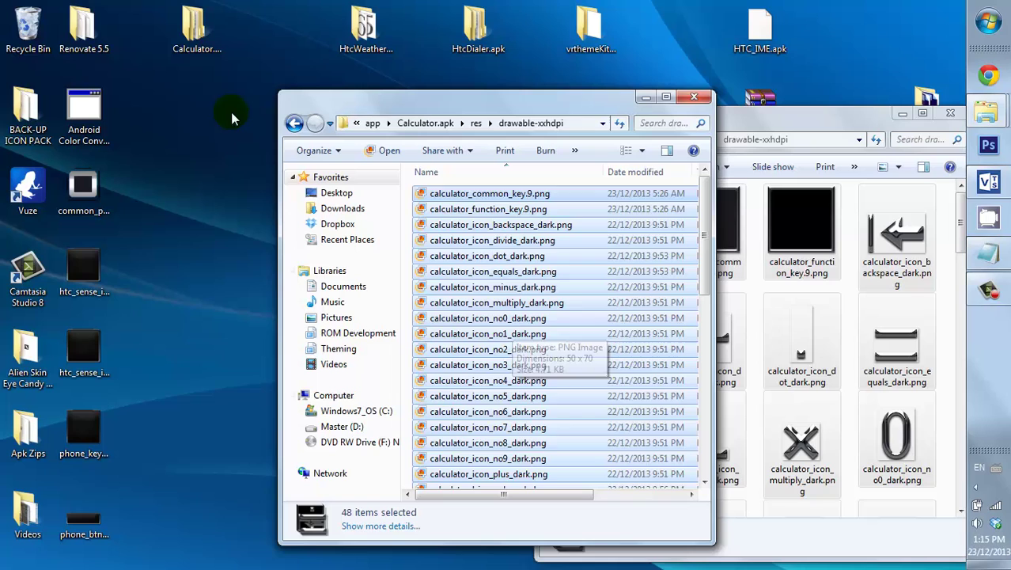
Go back up to the template's Calculator.apk folder and close both open folder windows
left_click(294, 122)
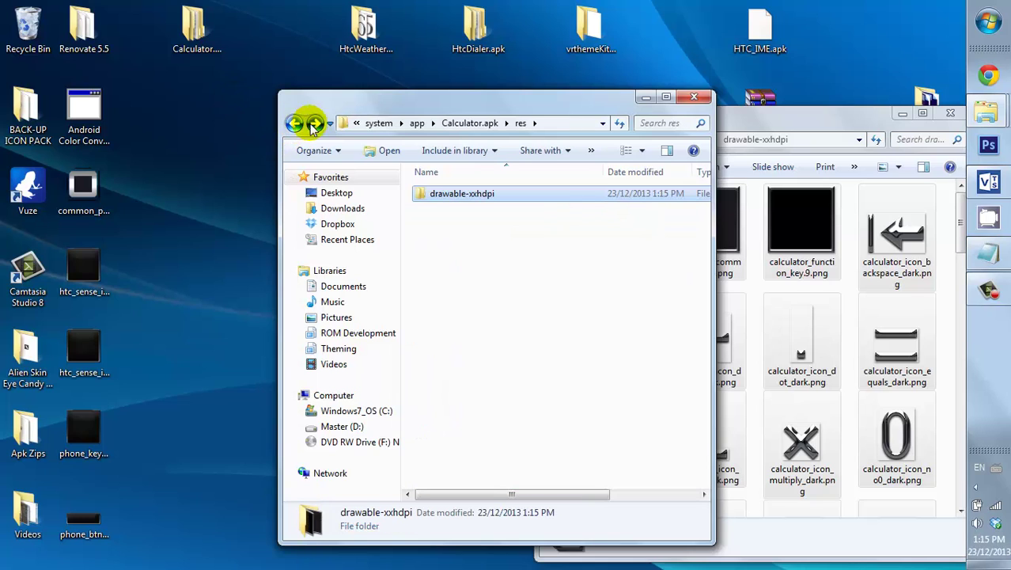
double_click(428, 196)
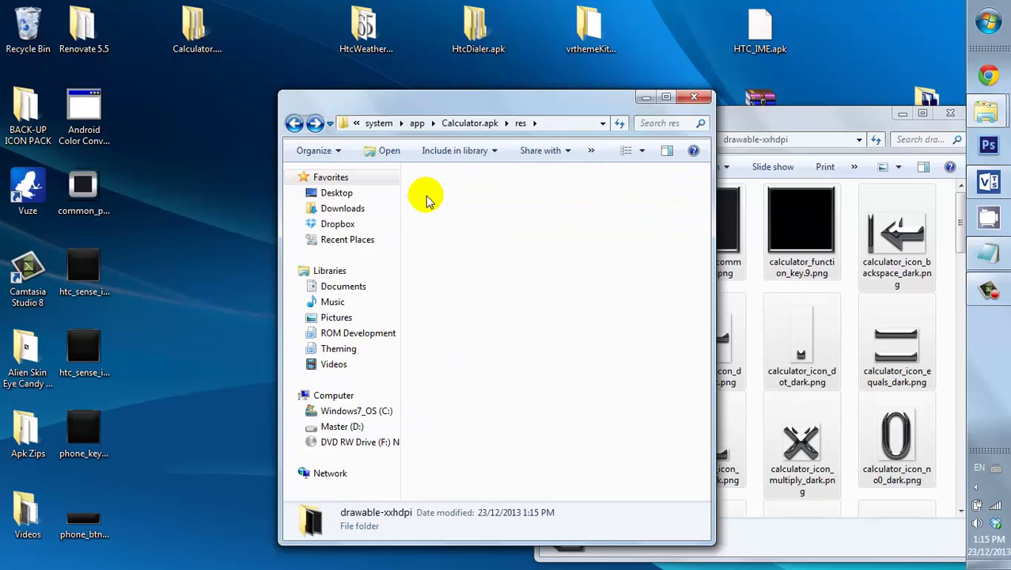
left_click(294, 123)
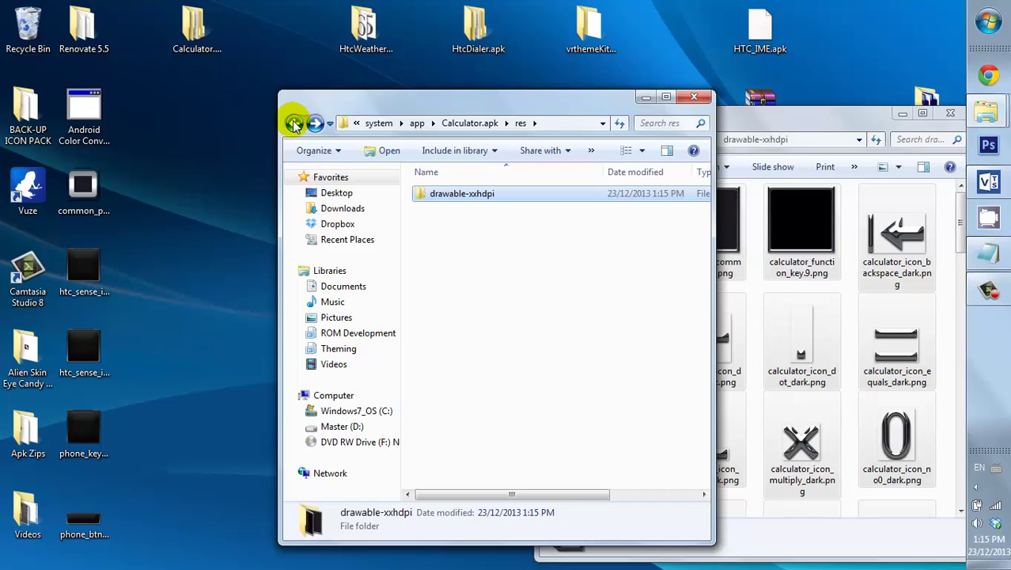
left_click(295, 124)
left_click(440, 231)
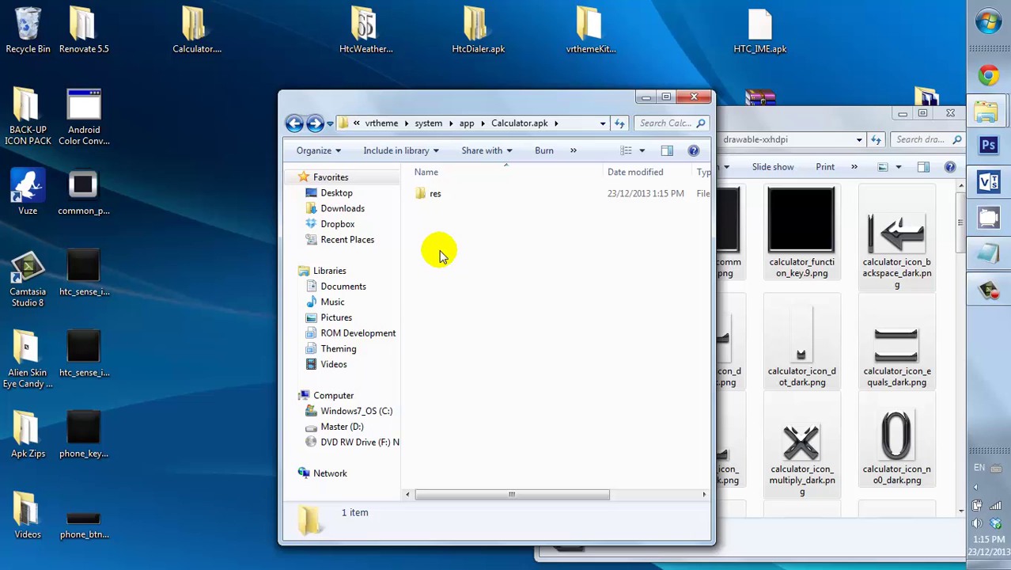
left_click(693, 96)
left_click_drag(732, 125, 482, 109)
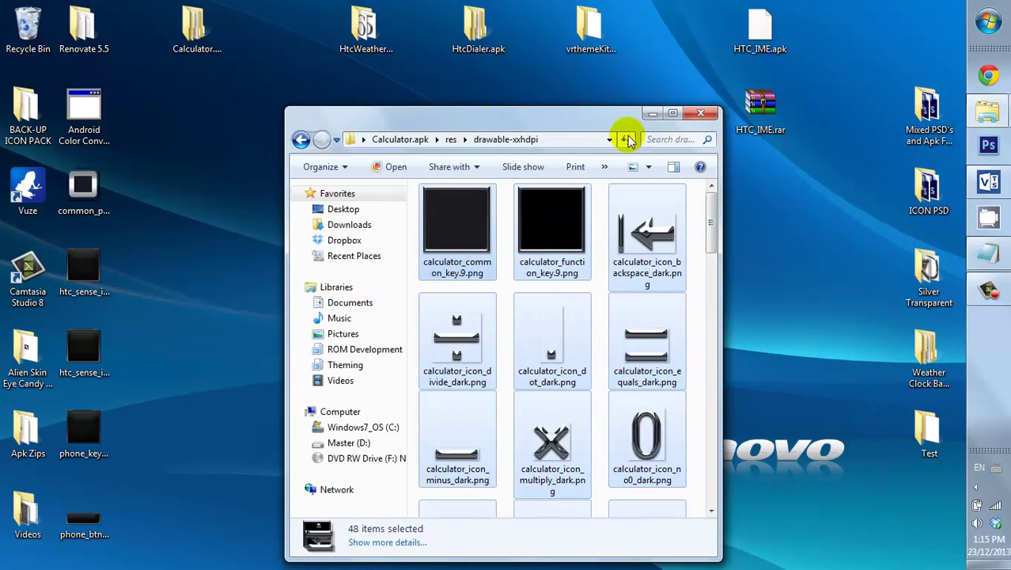
left_click(704, 97)
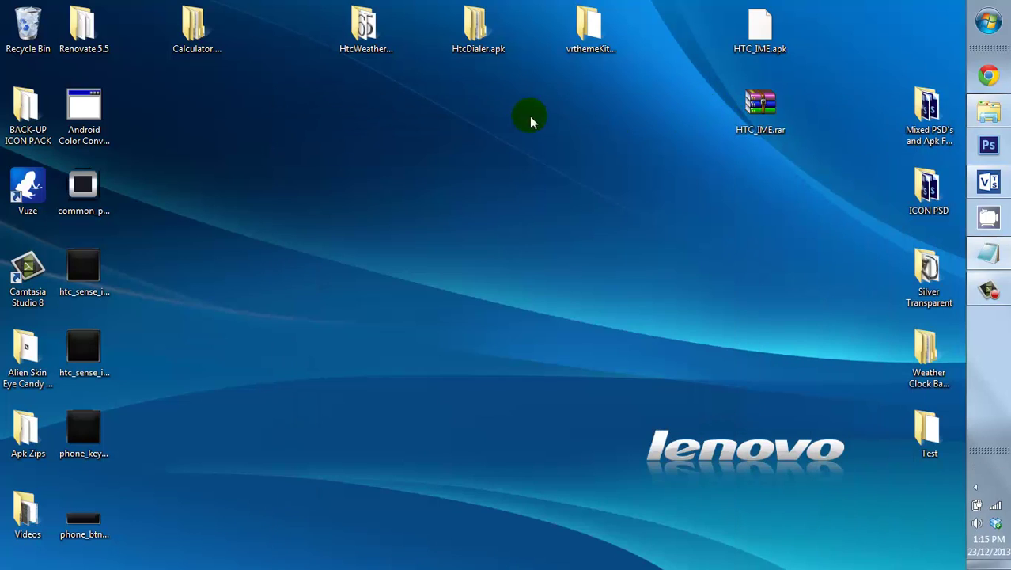
Open the vrthemeKitKat folder in a maximized window and check the images in vrtheme/system/app/Calculator.apk/res/drawable-xxhdpi
double_click(590, 30)
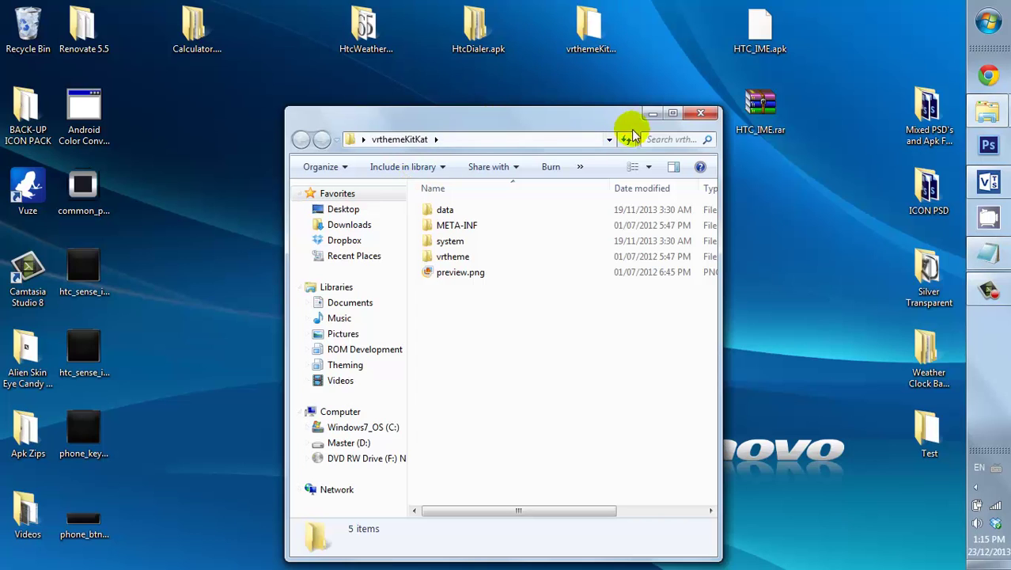
left_click(672, 113)
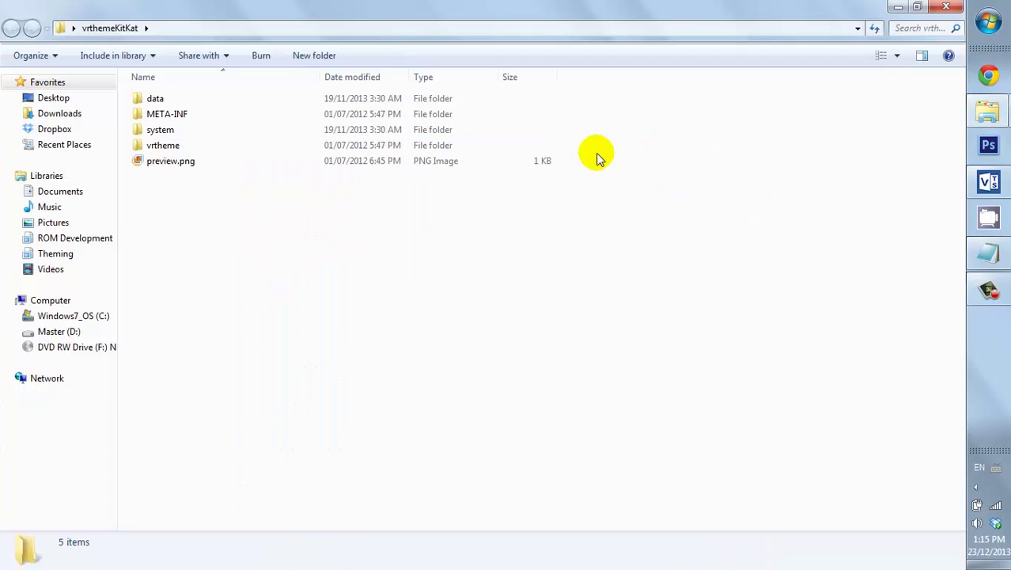
double_click(166, 145)
double_click(160, 99)
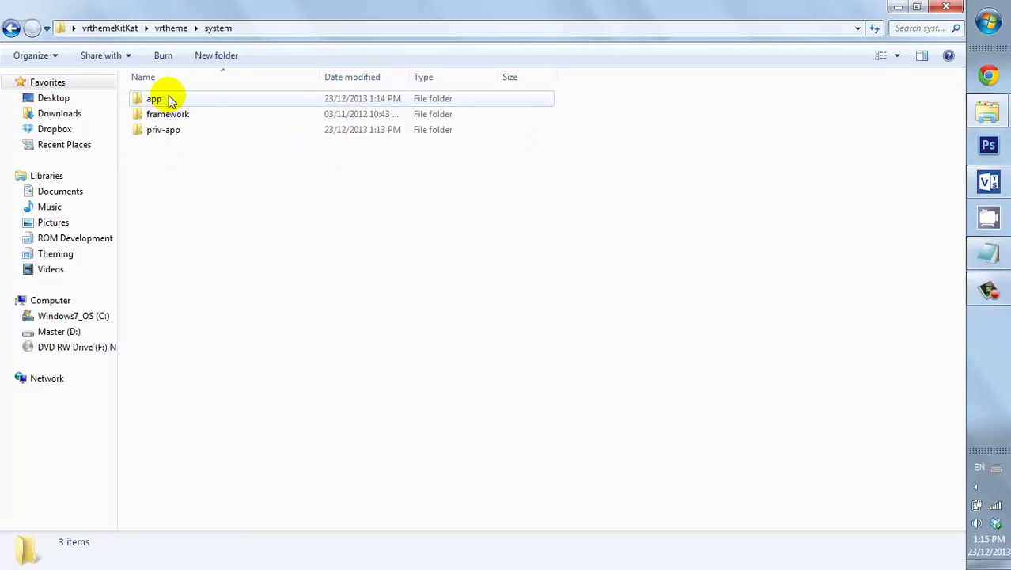
double_click(162, 101)
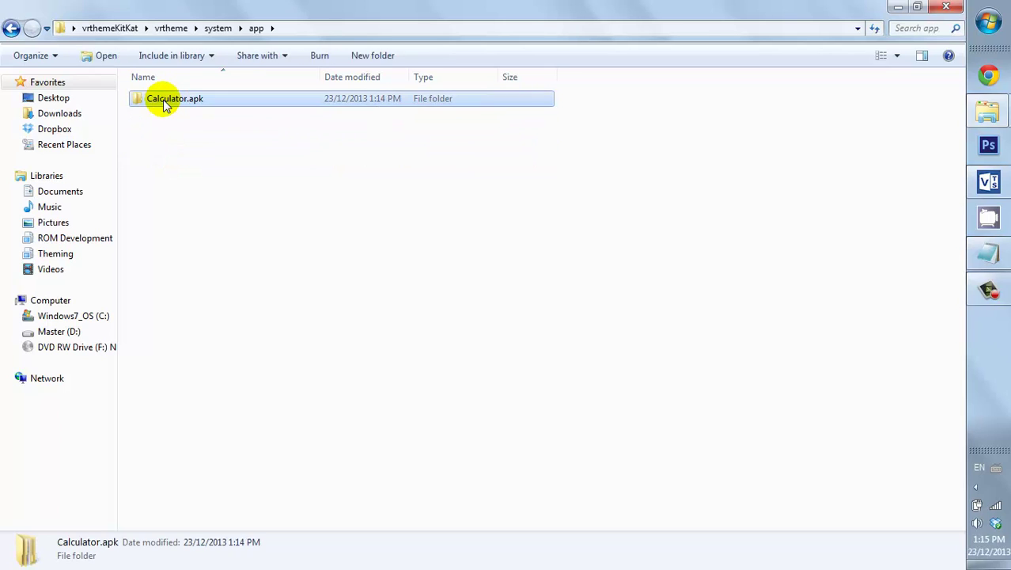
double_click(163, 101)
double_click(162, 102)
double_click(165, 101)
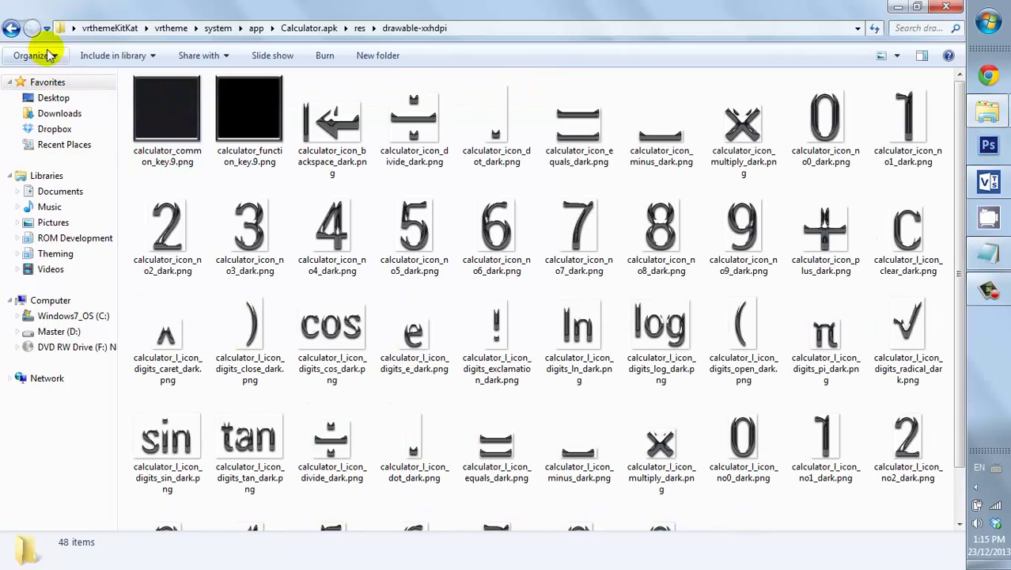
Check the template's HTC_IME.apk folder structure under vrtheme/system/priv-app, down to its res/drawable-xxhdpi folder
left_click(13, 30)
left_click(12, 30)
left_click(12, 30)
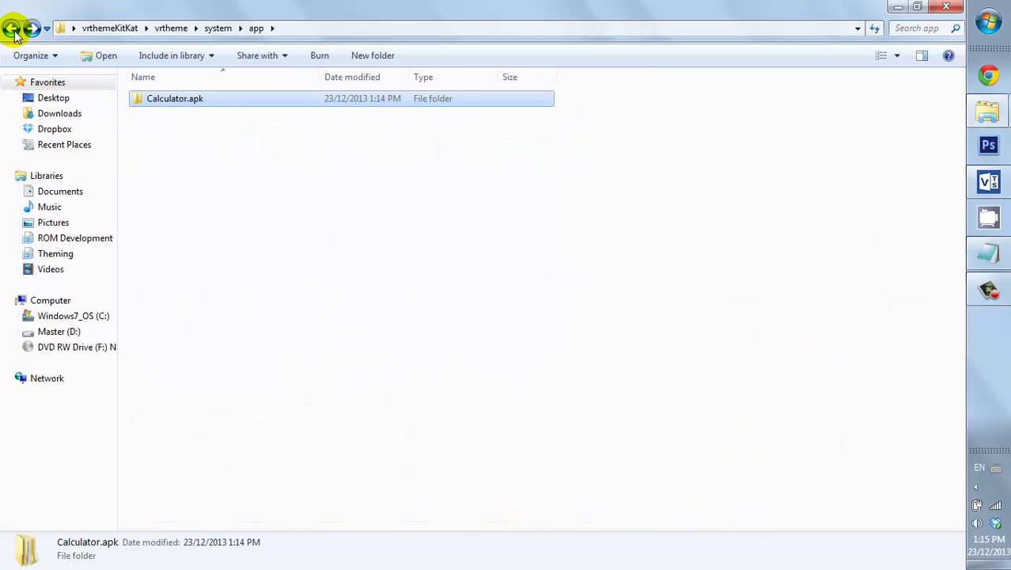
left_click(13, 30)
double_click(167, 130)
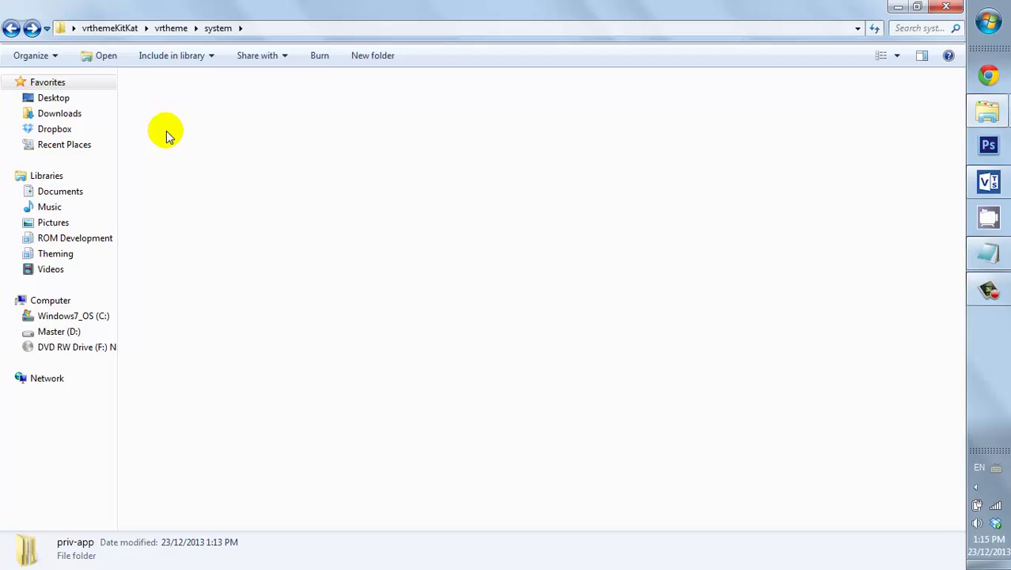
double_click(155, 99)
double_click(154, 101)
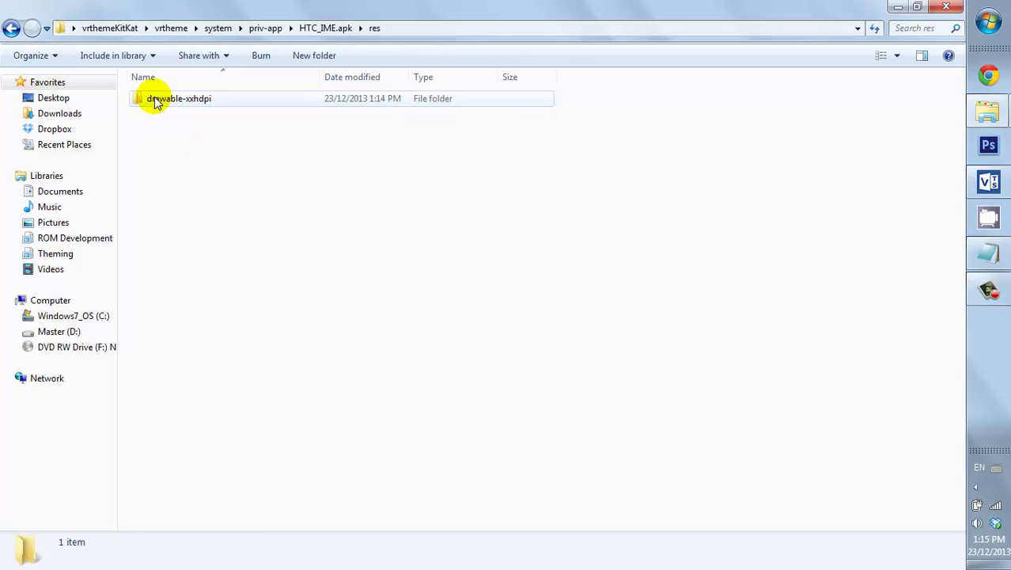
double_click(154, 97)
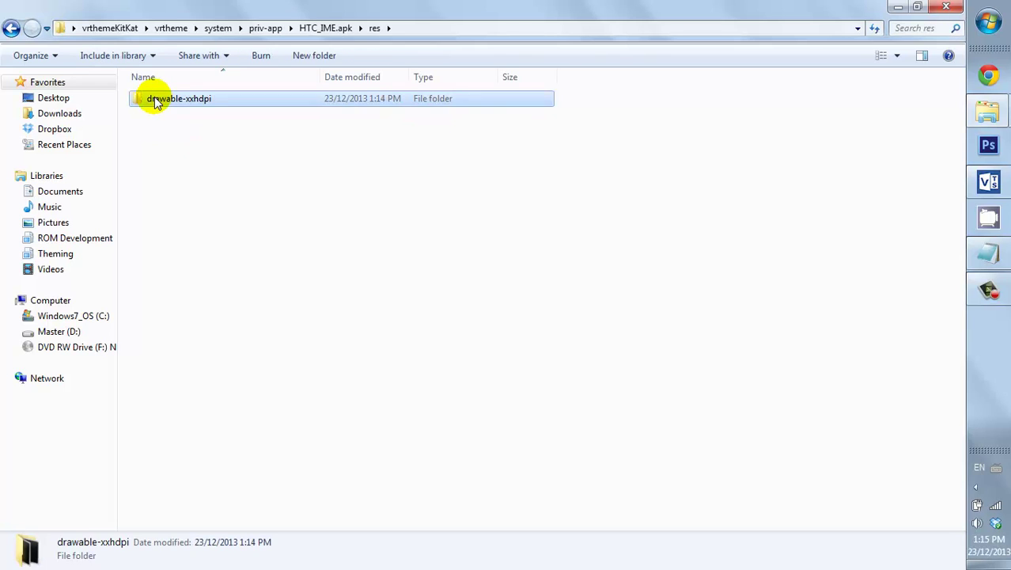
Archive data, META-INF, system, vrtheme and preview.png from the vrthemeKitKat root folder in ZIP format as vrthemeKitKat.zip
left_click(13, 29)
left_click(12, 28)
left_click(12, 28)
left_click(13, 29)
left_click(13, 28)
left_click(13, 28)
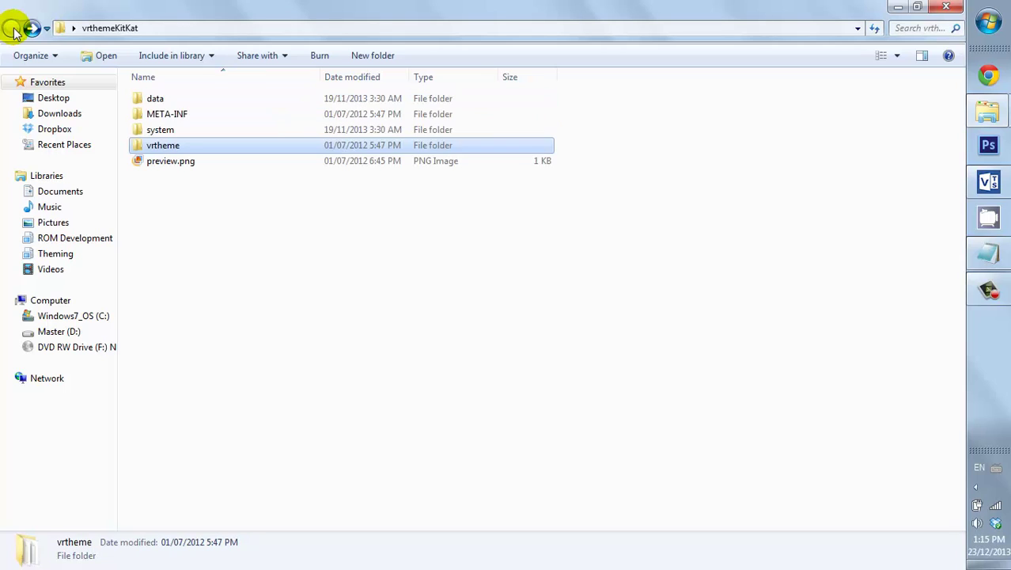
left_click(230, 254)
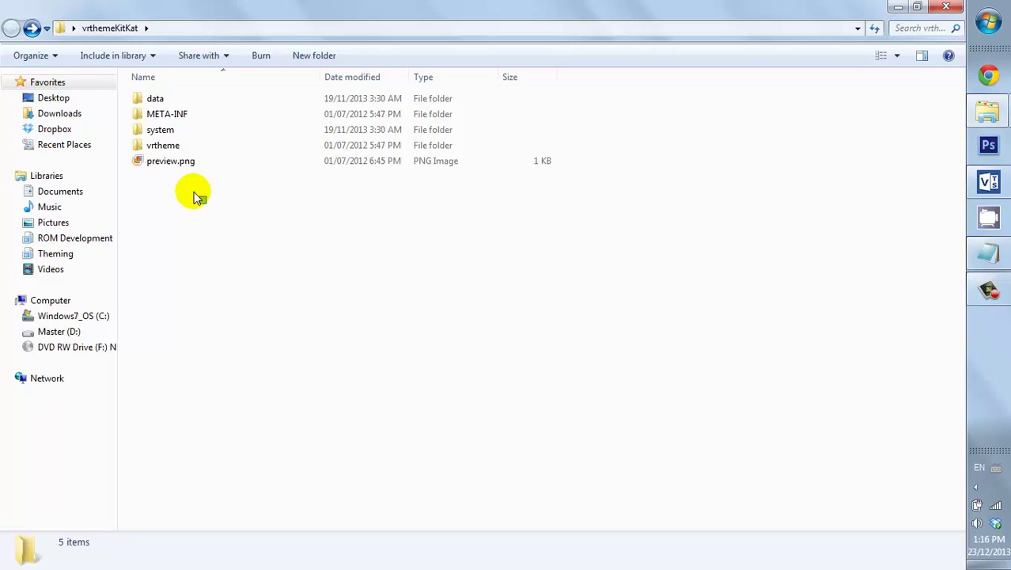
left_click_drag(207, 203, 120, 89)
right_click(169, 99)
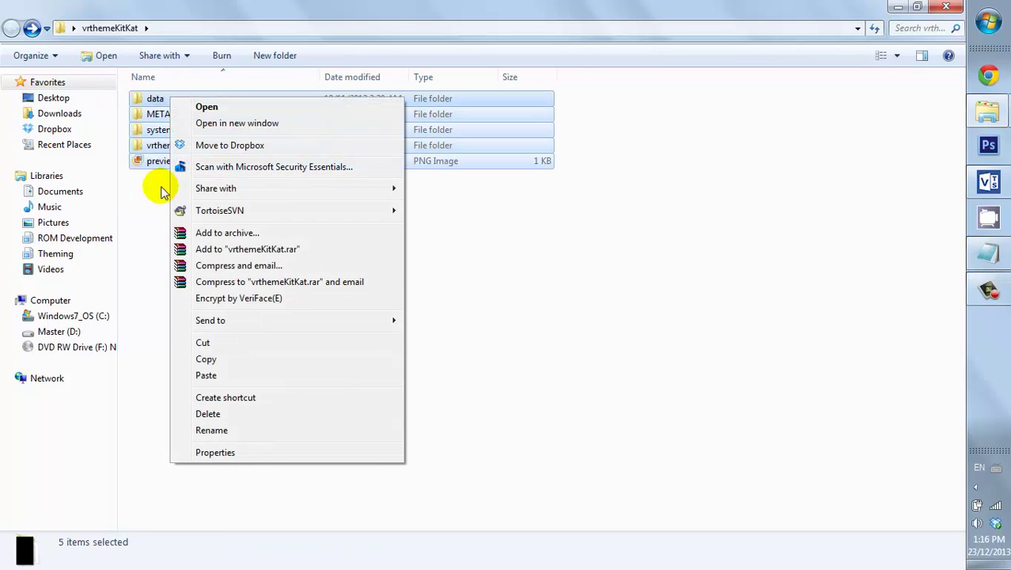
left_click(208, 234)
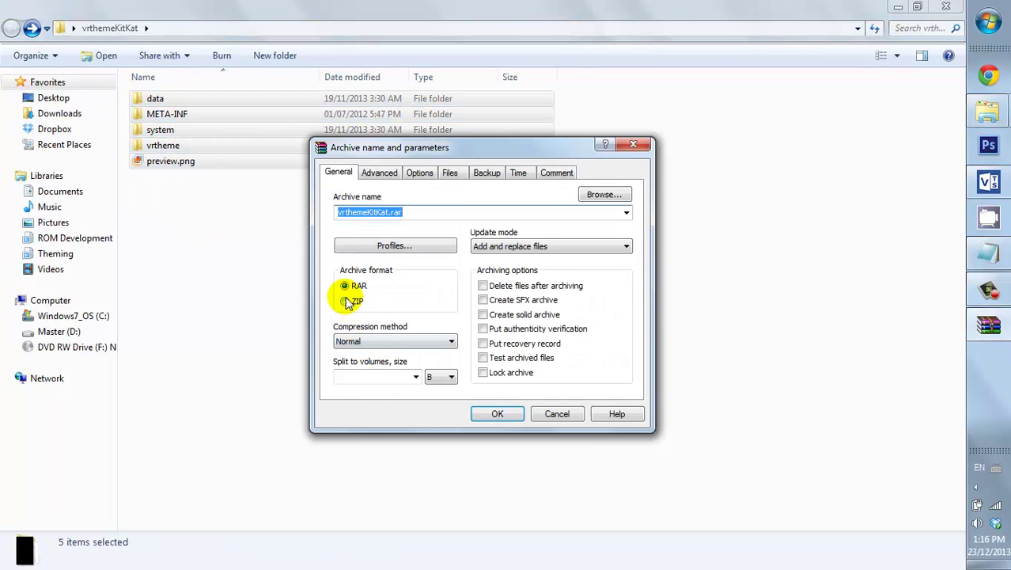
left_click(346, 303)
left_click(485, 413)
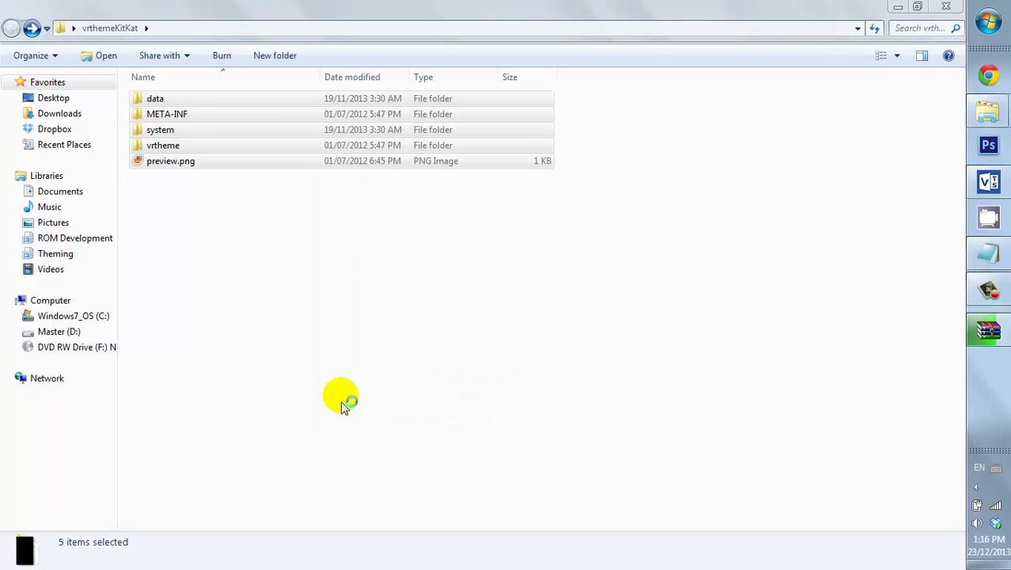
Rename the vrthemeKitKat.zip archive to new_theme.zip and leave it selected
left_click(178, 178)
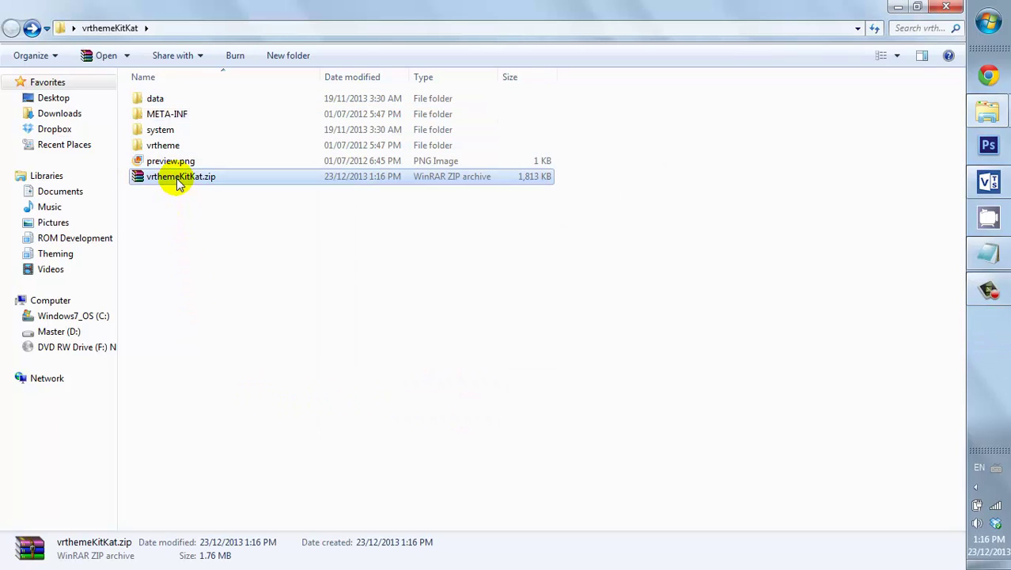
left_click(178, 178)
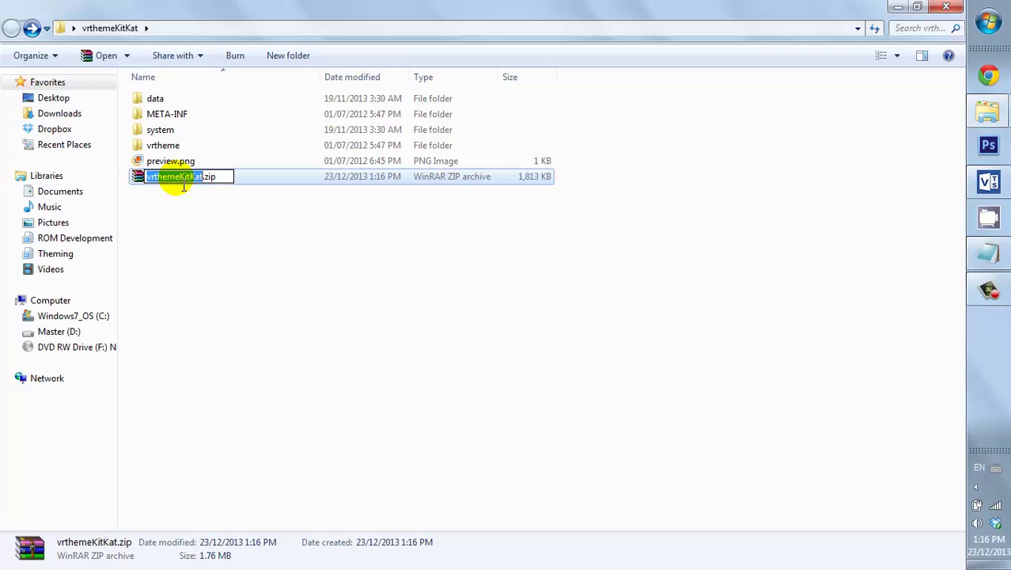
type("new_")
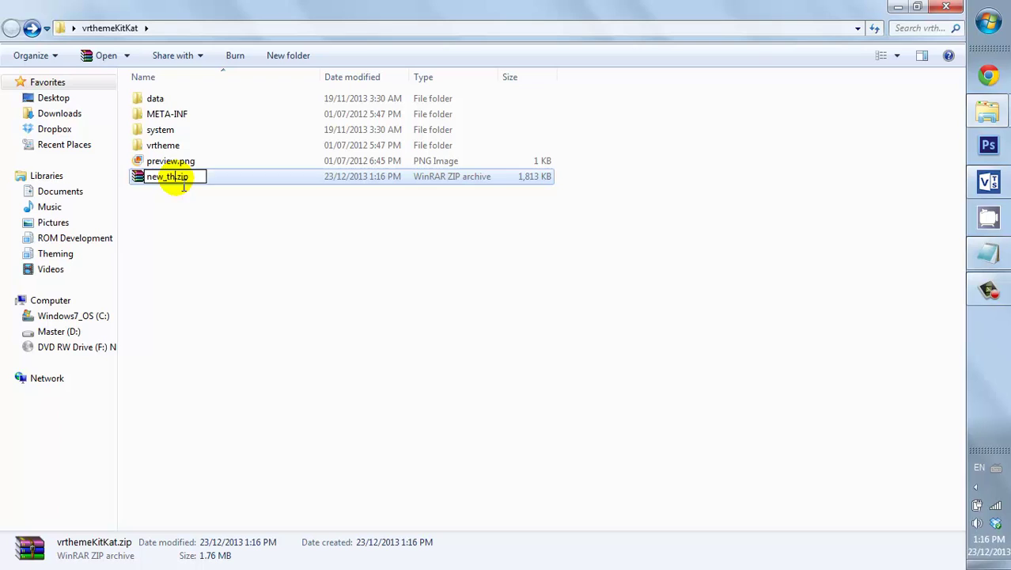
key("Return")
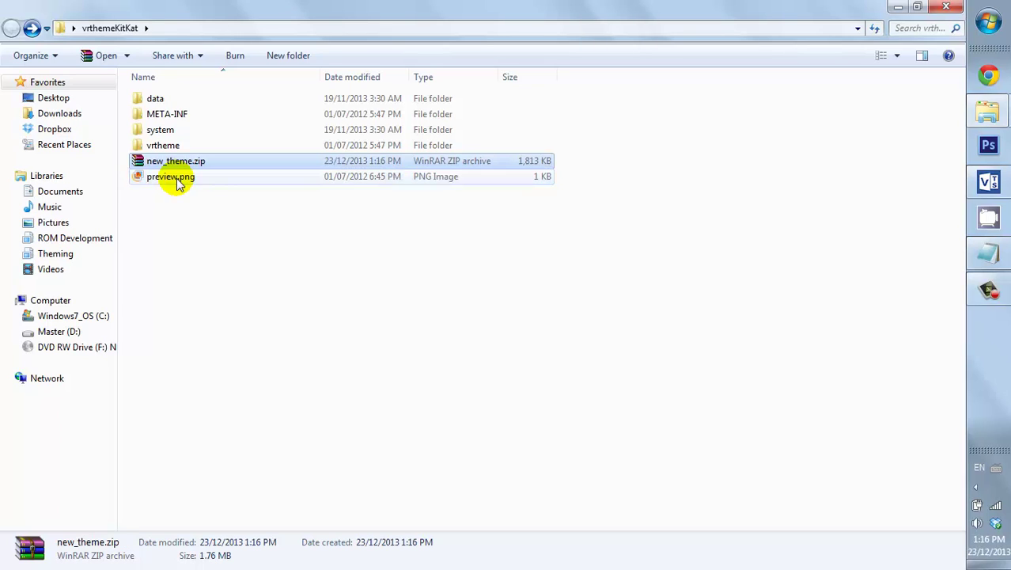
left_click(204, 231)
left_click_drag(169, 160, 246, 346)
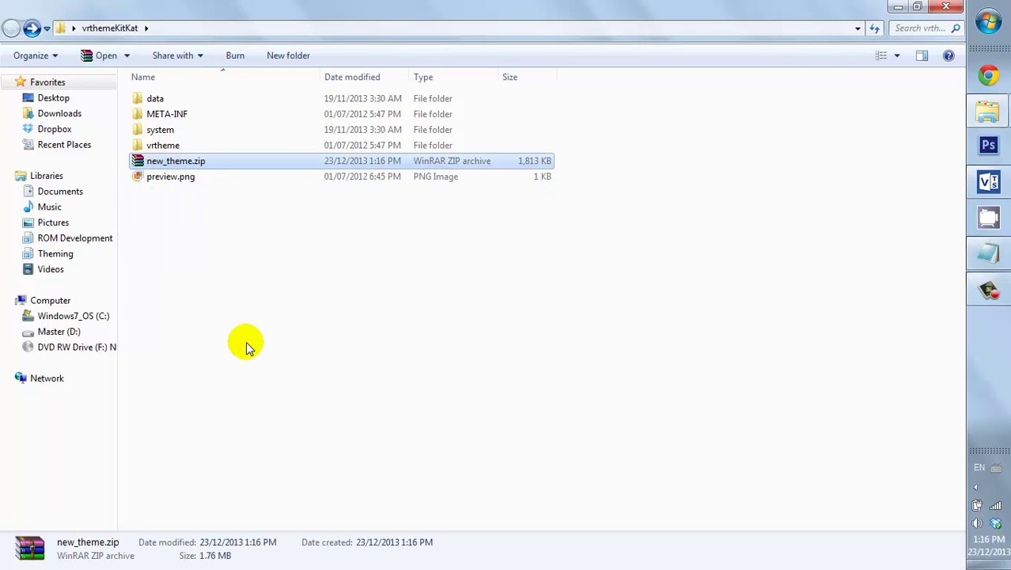